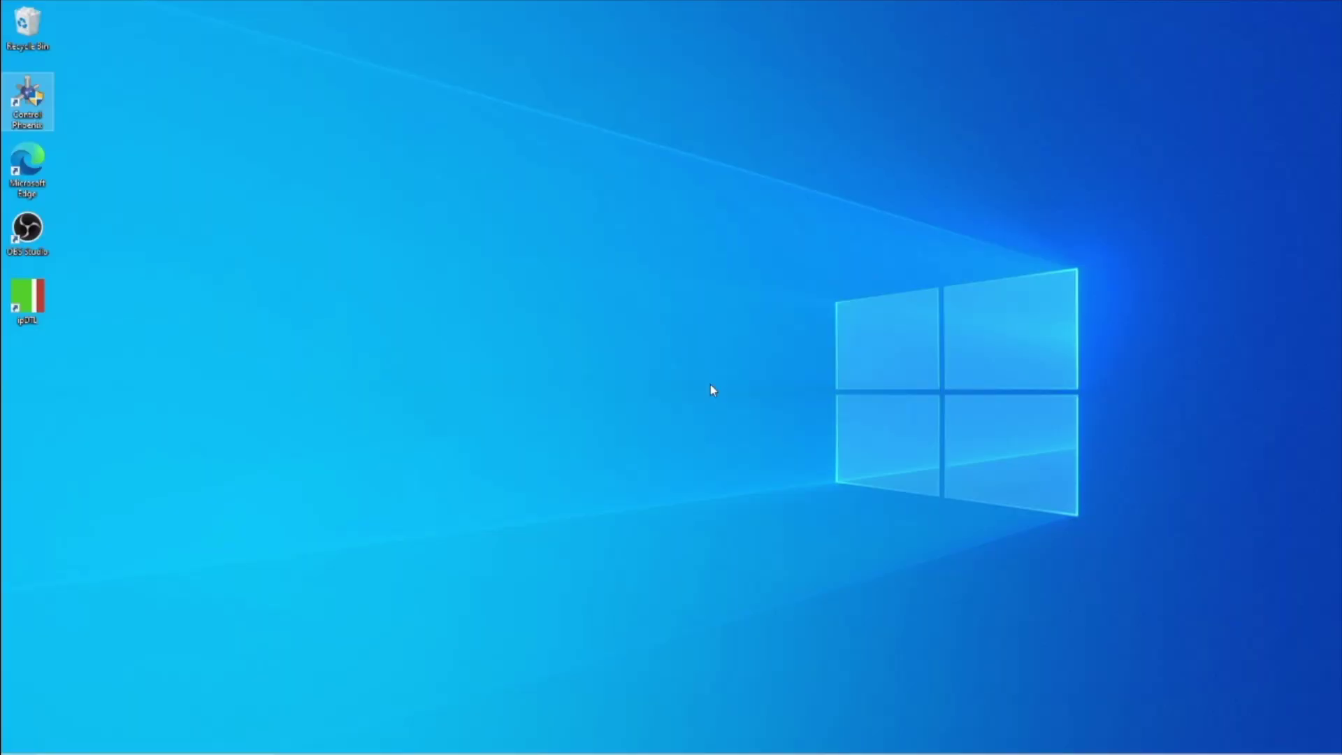
Launch ControlPHOENIX, set the program interface to 'SIP, Proxy based' and open its SIP parameters
{"action": "double_click", "coordinate": [29, 108]}
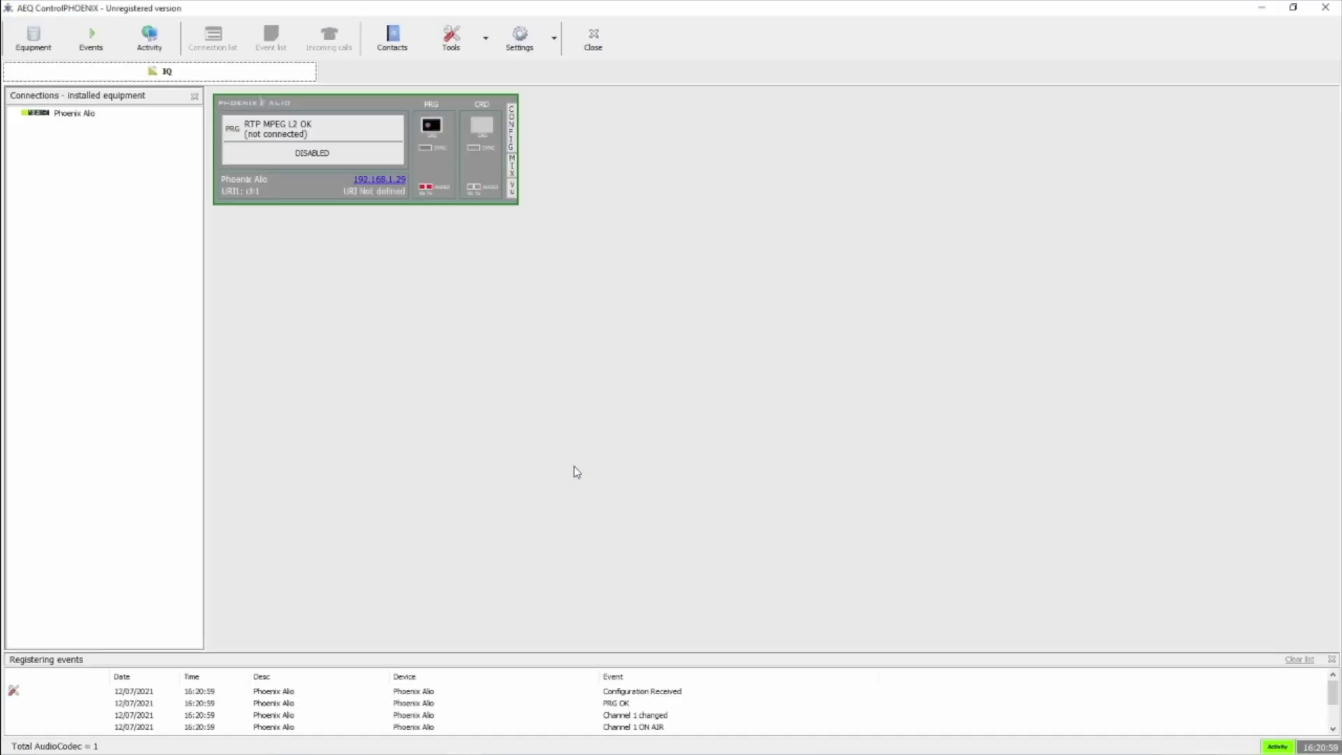
{"action": "left_click", "coordinate": [515, 132]}
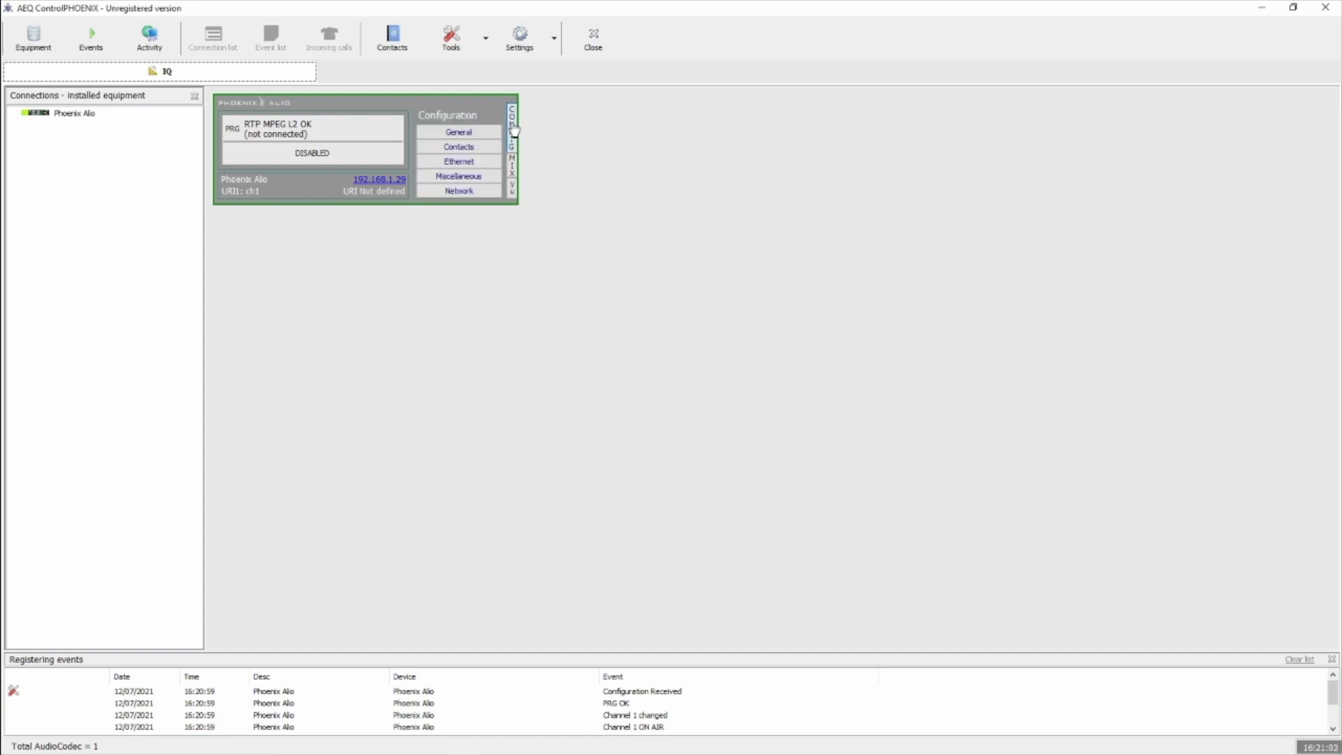
{"action": "left_click", "coordinate": [476, 133]}
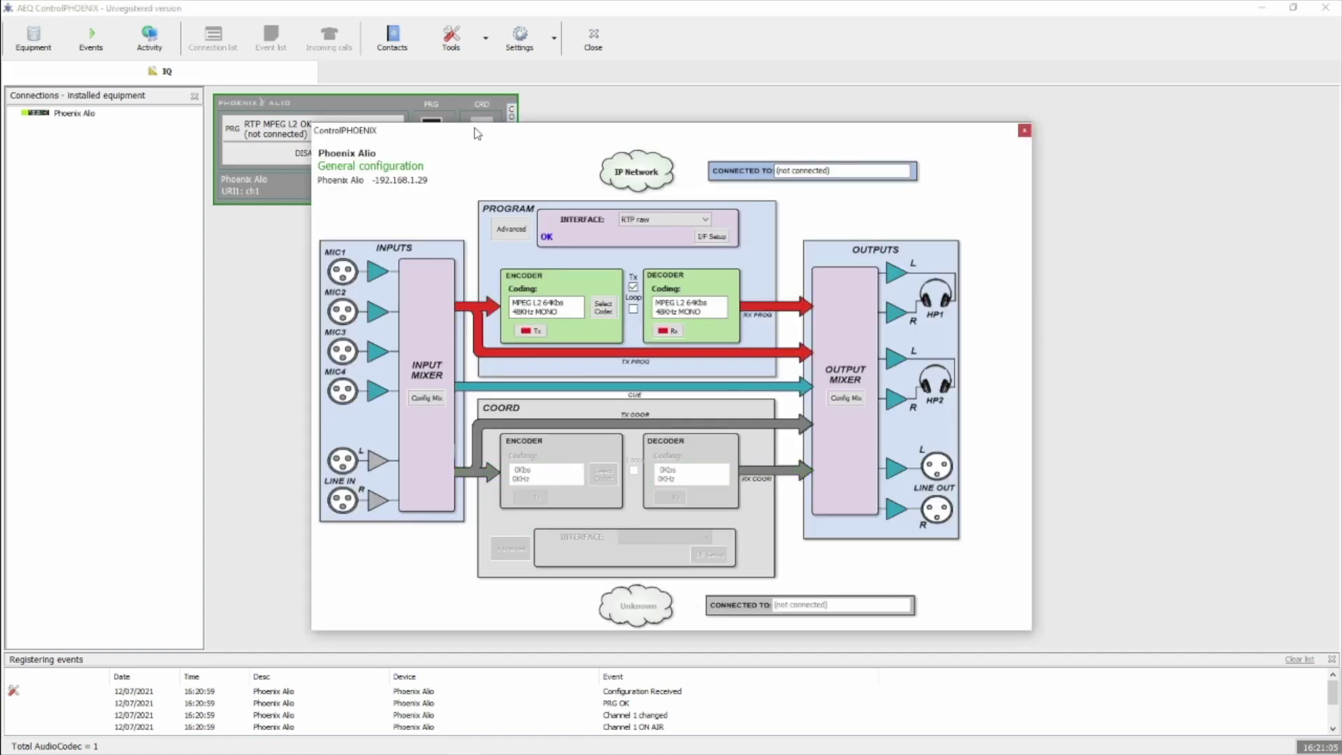
{"action": "left_click", "coordinate": [669, 221]}
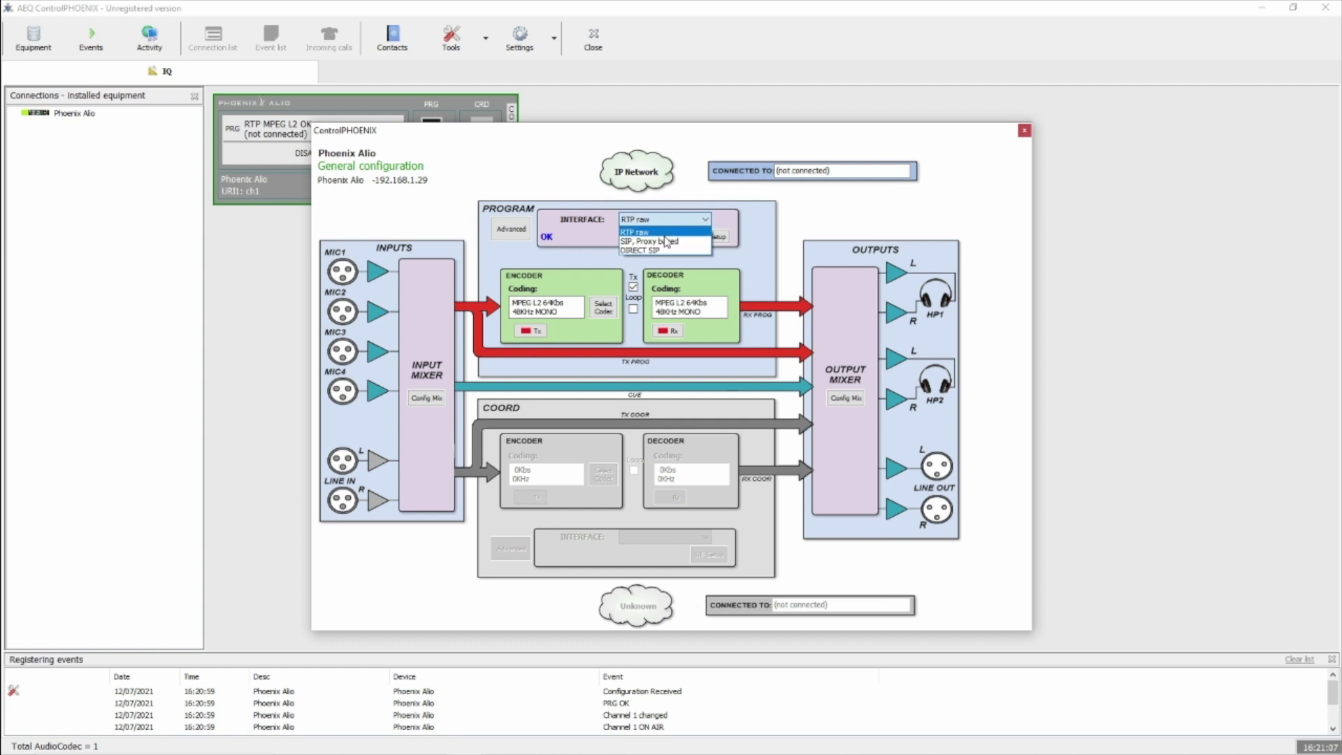
{"action": "left_click", "coordinate": [665, 241]}
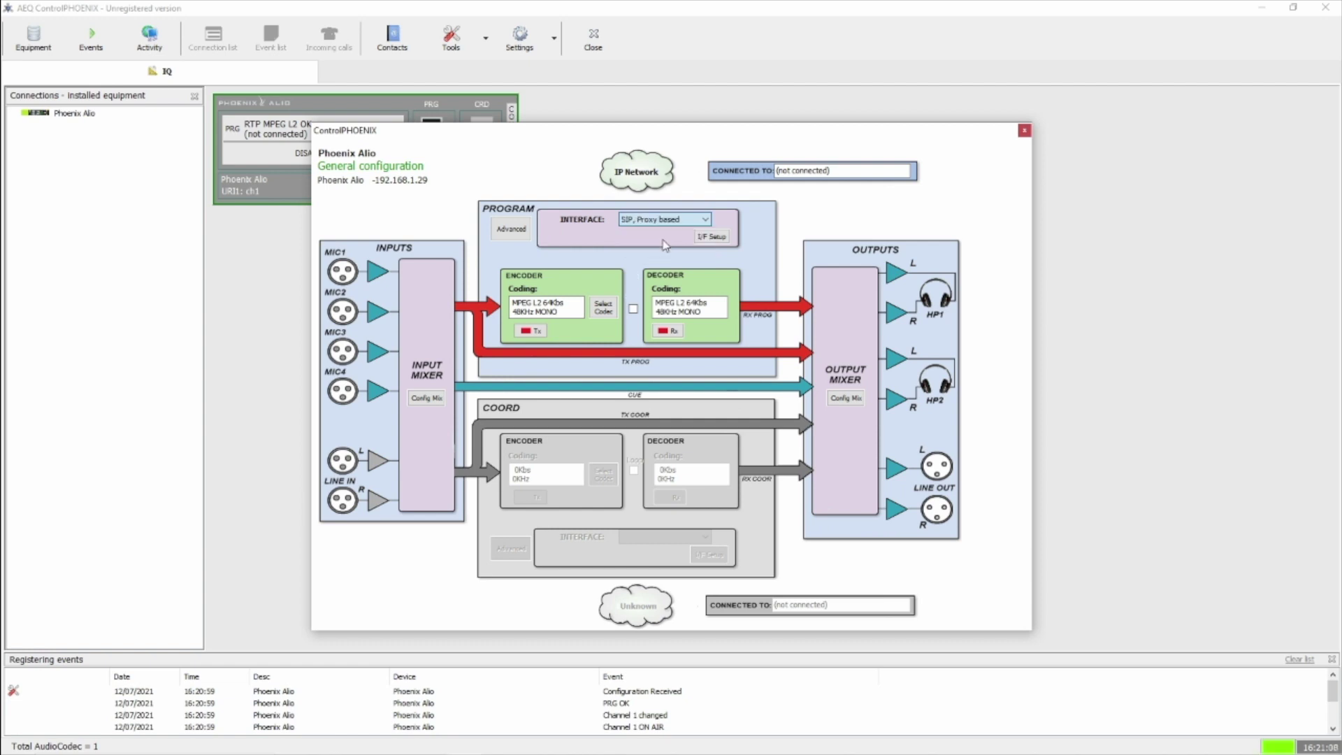
{"action": "left_click", "coordinate": [713, 238]}
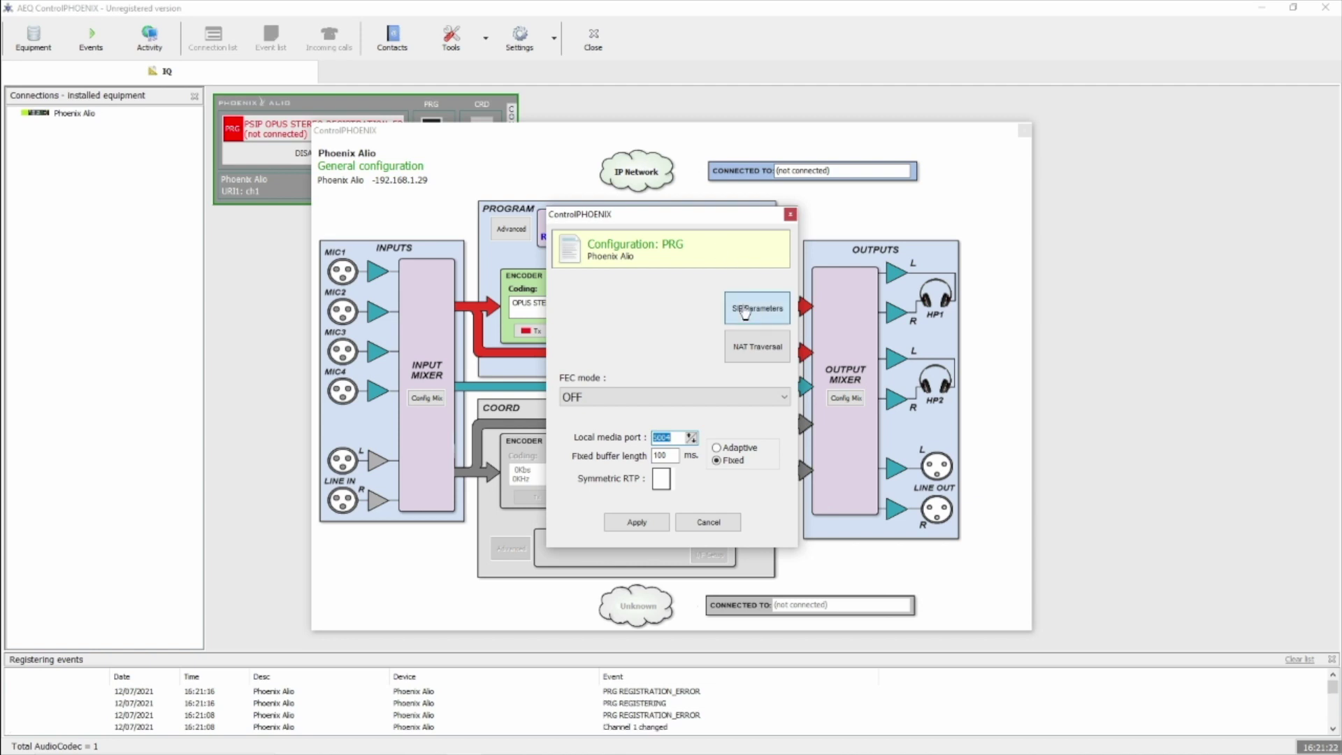
{"action": "left_click", "coordinate": [752, 308]}
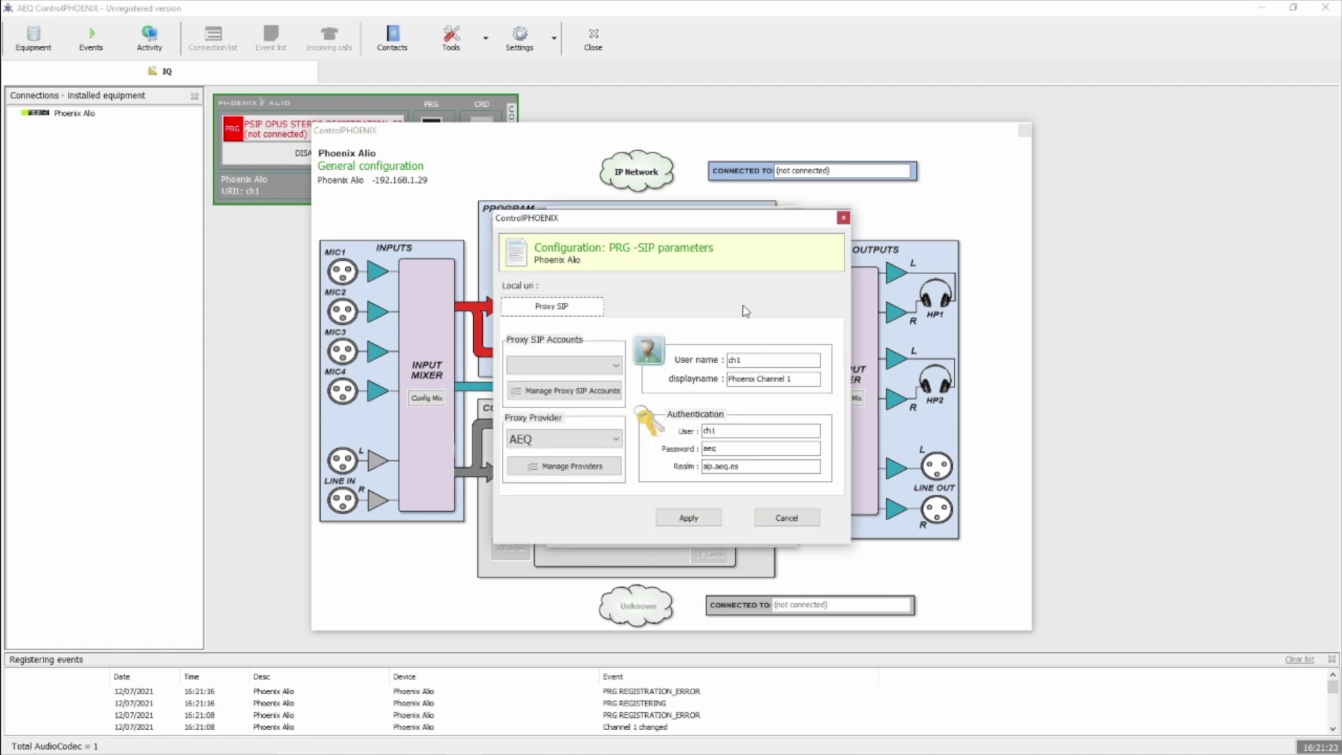
{"action": "left_click", "coordinate": [605, 395]}
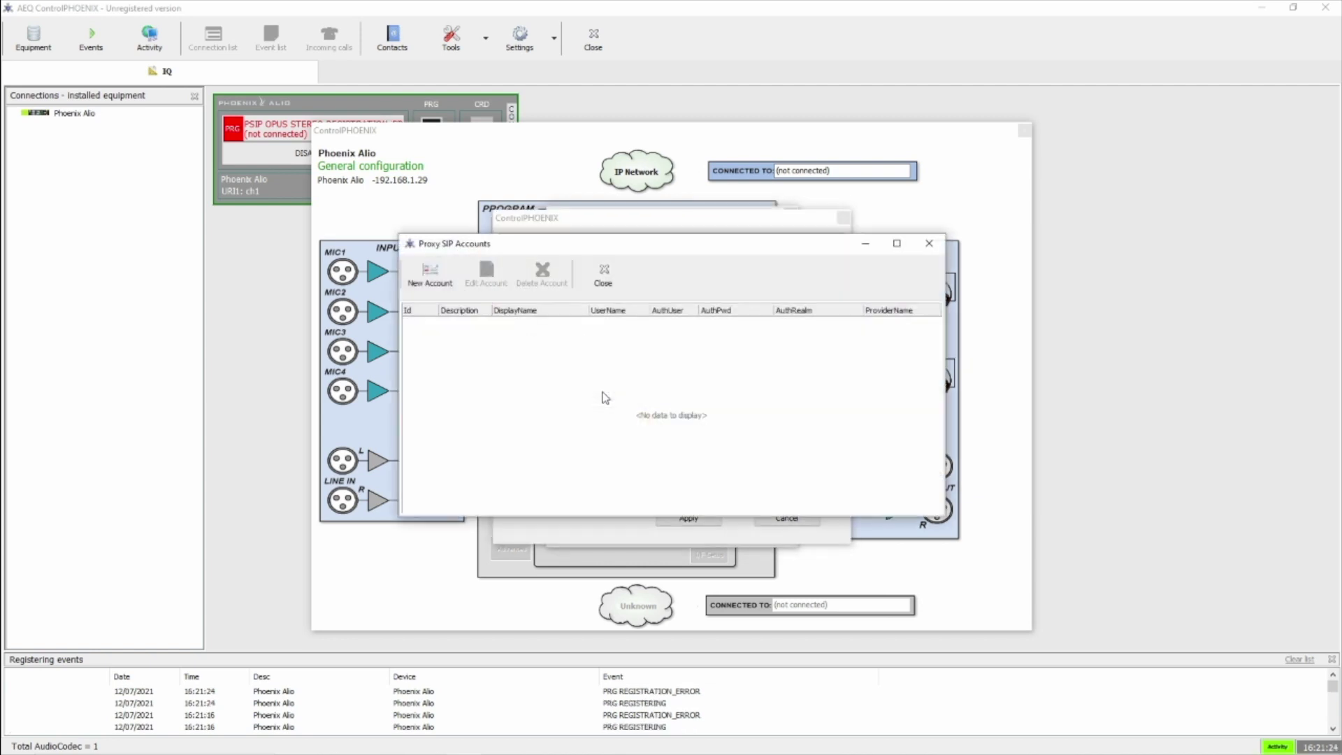
{"action": "left_click", "coordinate": [433, 280]}
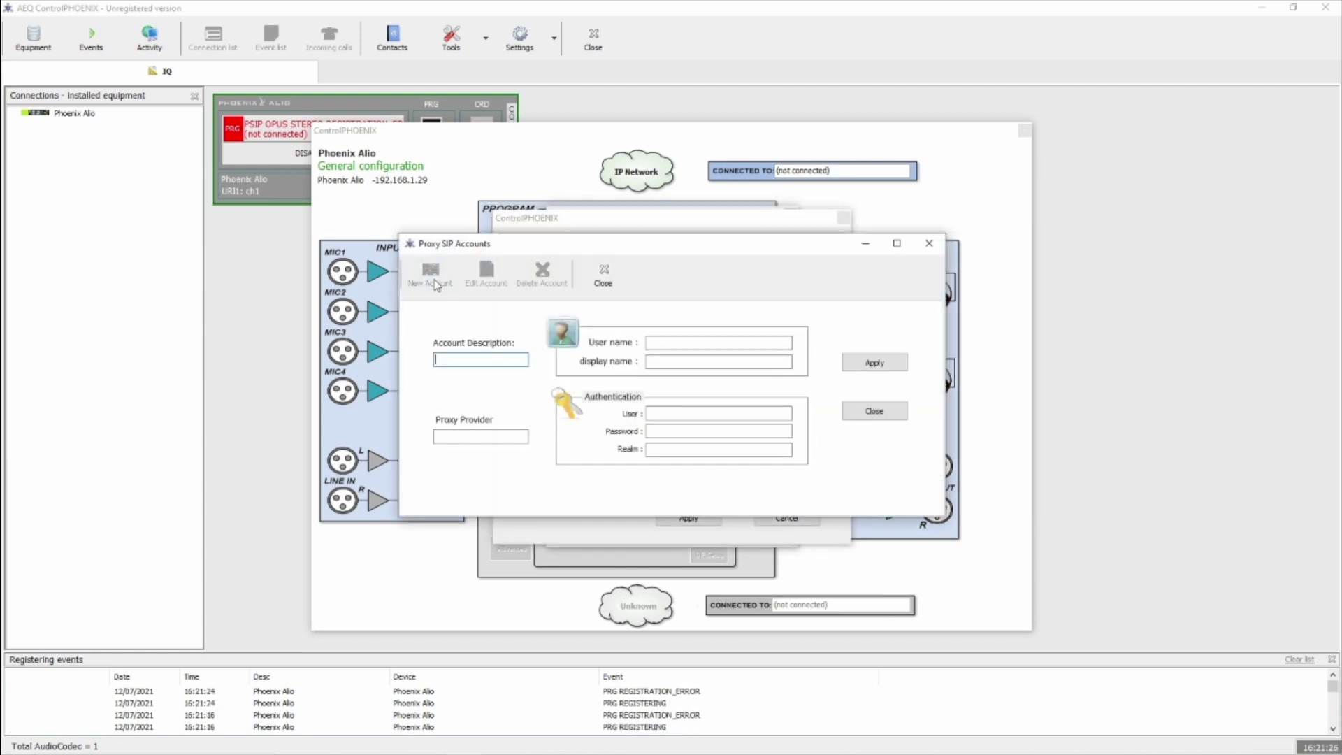
{"action": "type", "text": "sip.au"}
{"action": "type", "text": "dio"}
{"action": "type", "text": "sip"}
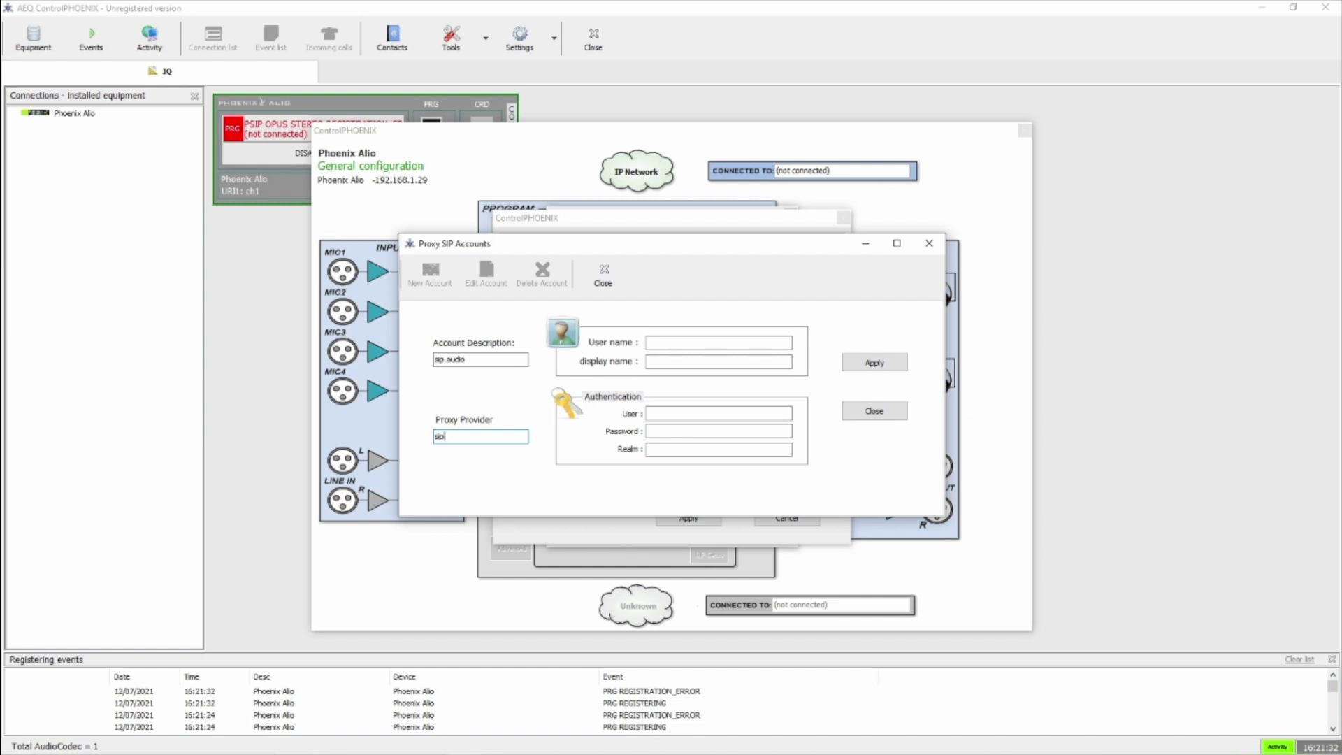
{"action": "type", "text": ".audio"}
{"action": "left_click", "coordinate": [719, 343]}
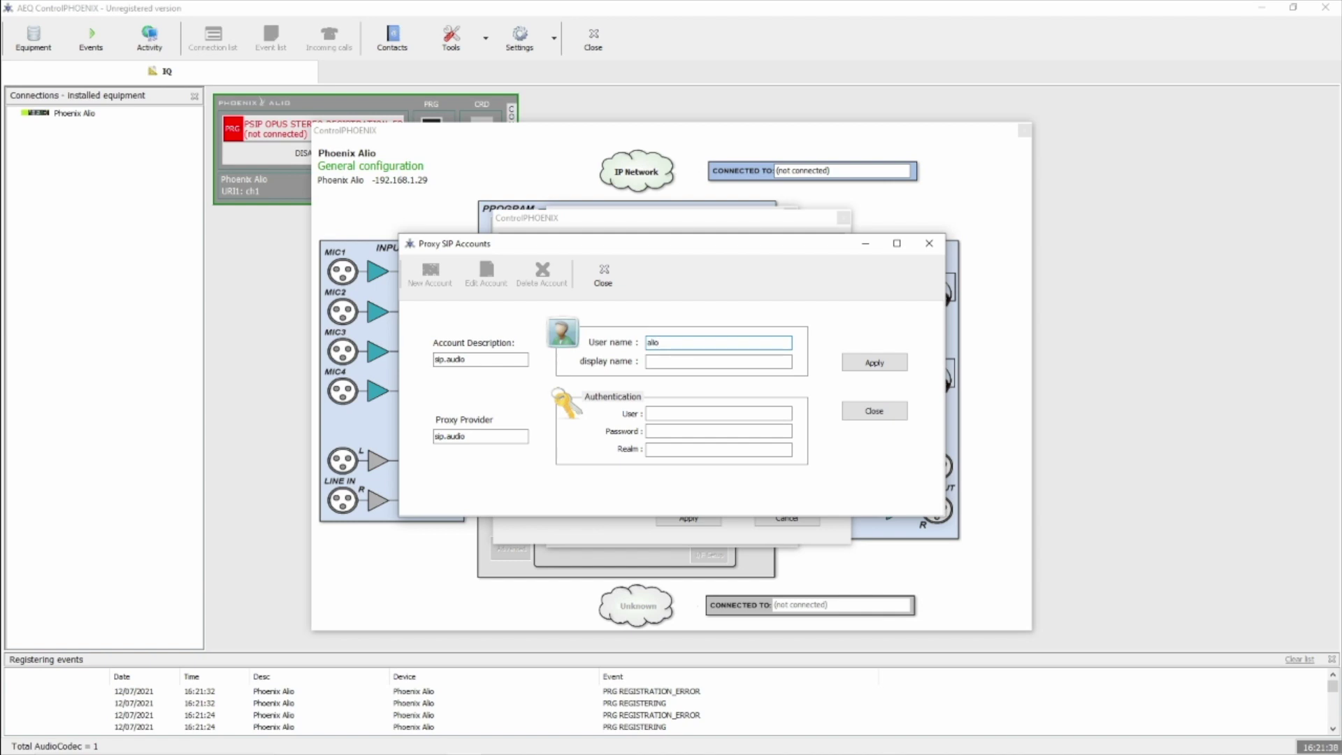
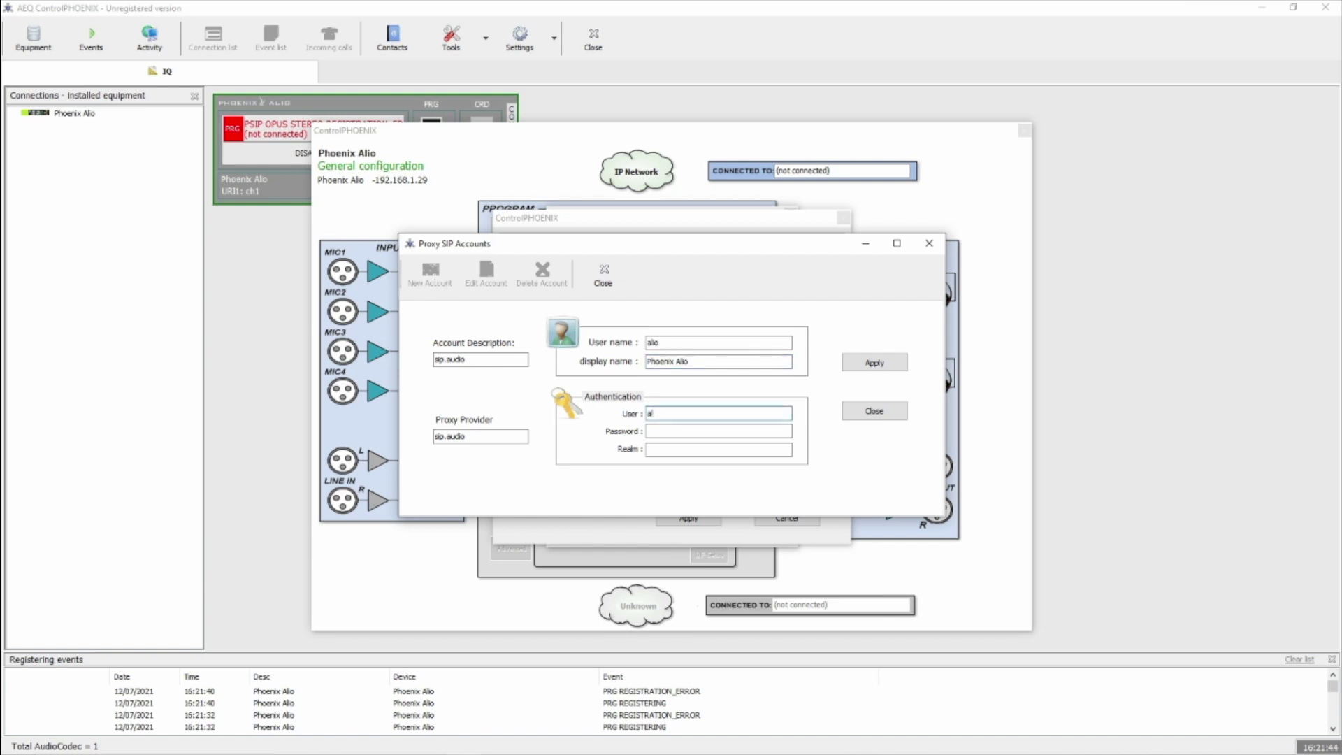
{"action": "key", "text": "Tab"}
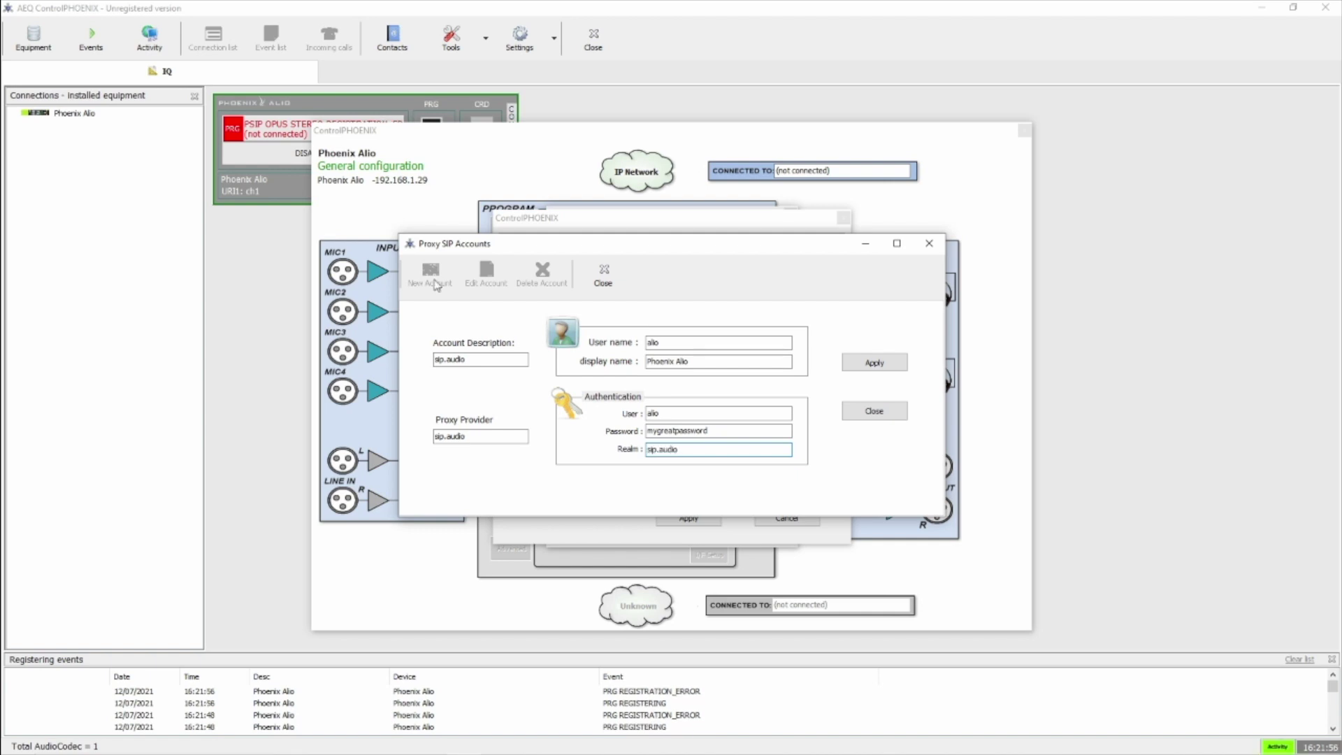
{"action": "left_click", "coordinate": [860, 365]}
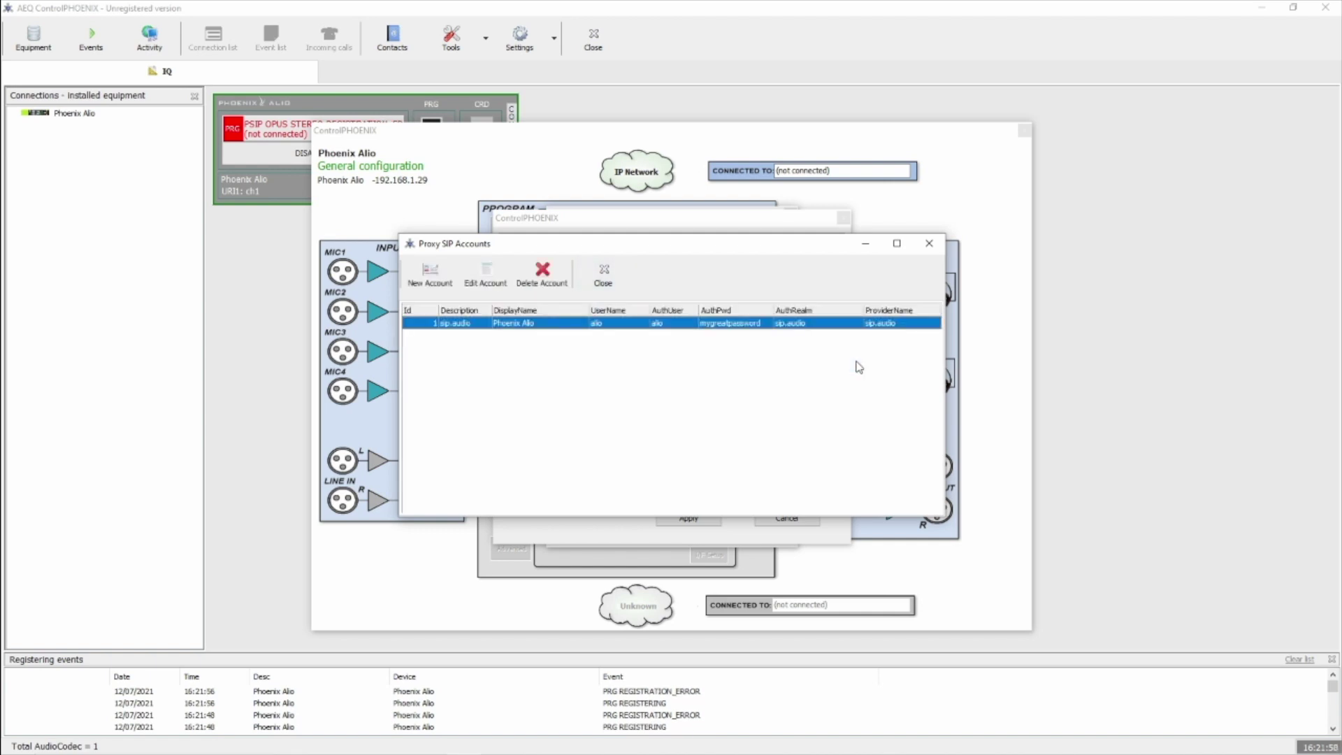
Assign the sip.audio account to the program channel's SIP parameters
{"action": "left_click", "coordinate": [929, 243]}
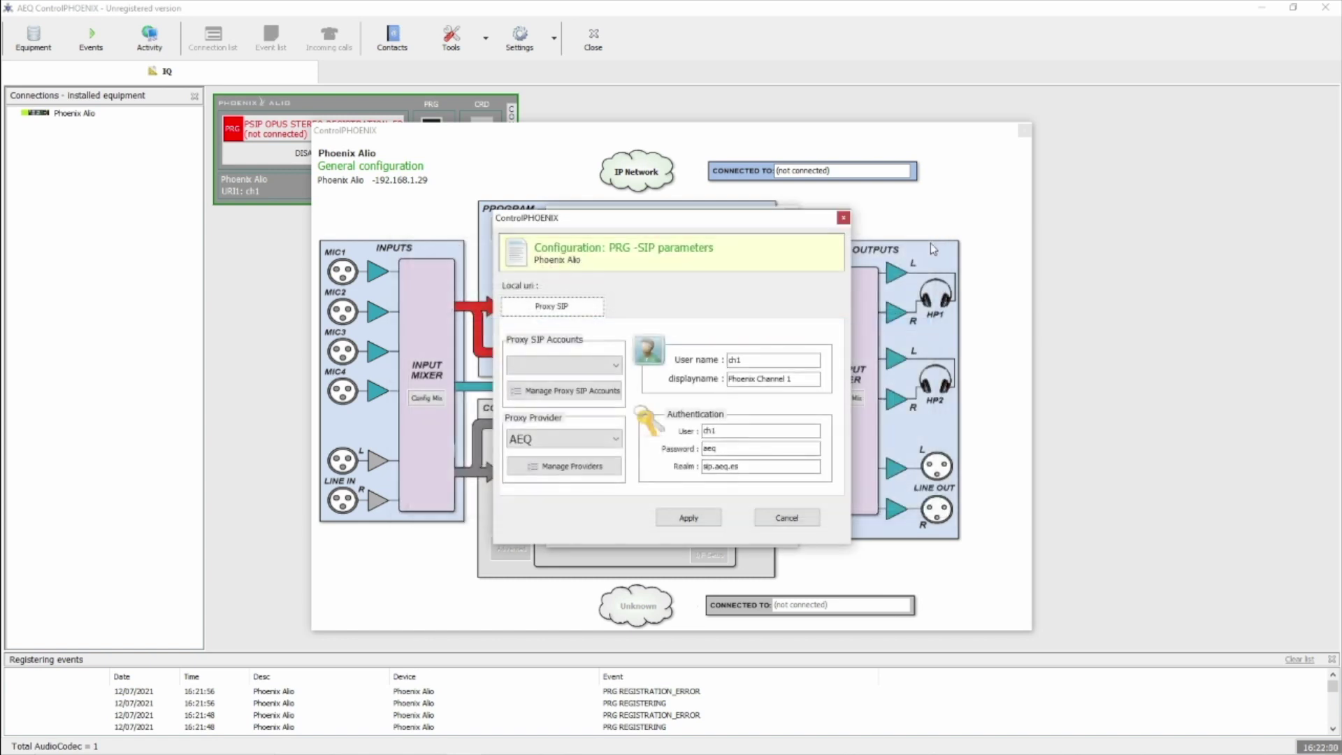
{"action": "left_click", "coordinate": [579, 365]}
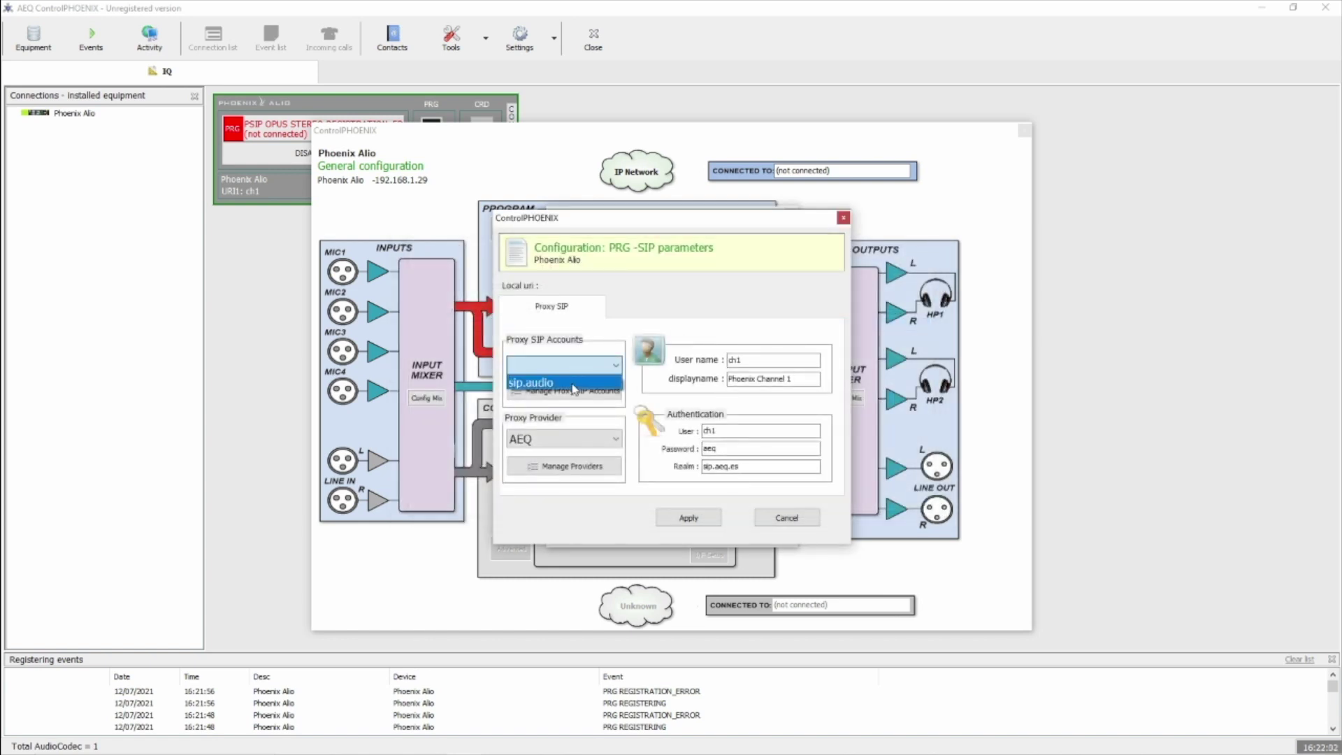
{"action": "left_click", "coordinate": [573, 385]}
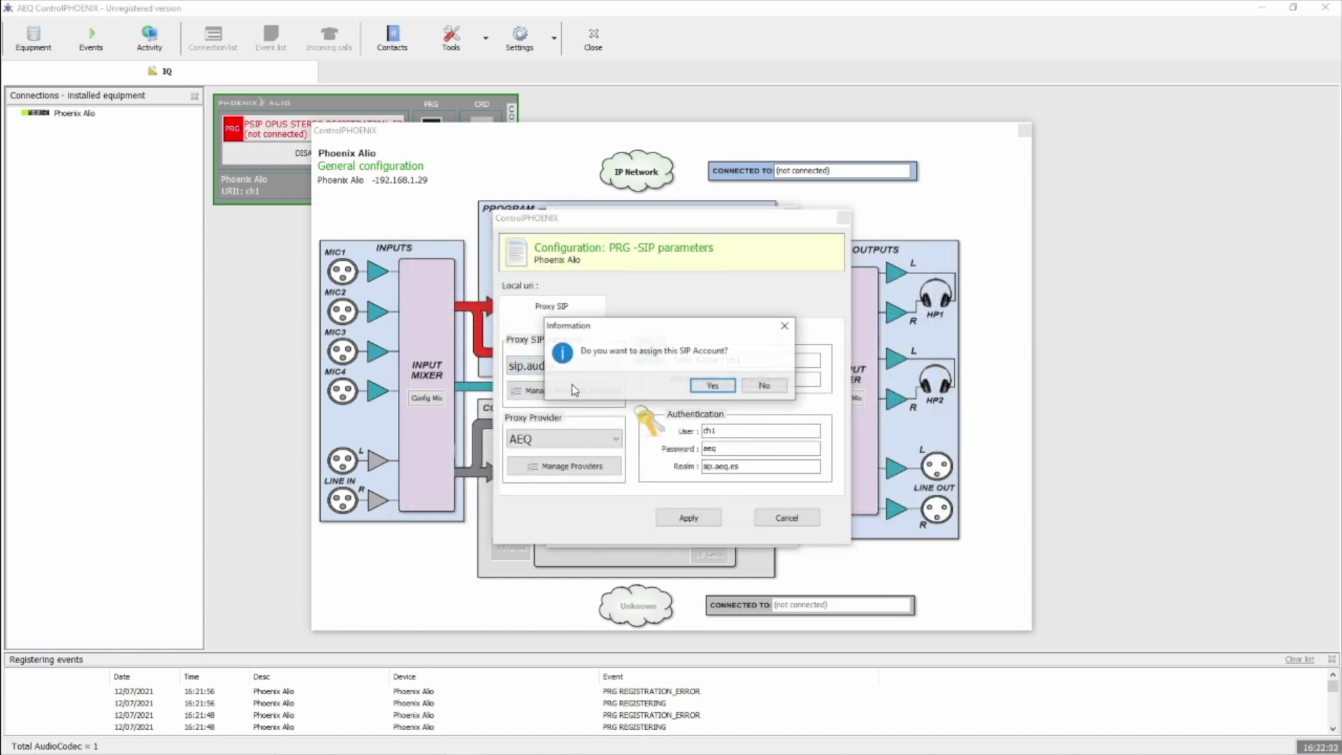
{"action": "left_click", "coordinate": [712, 385]}
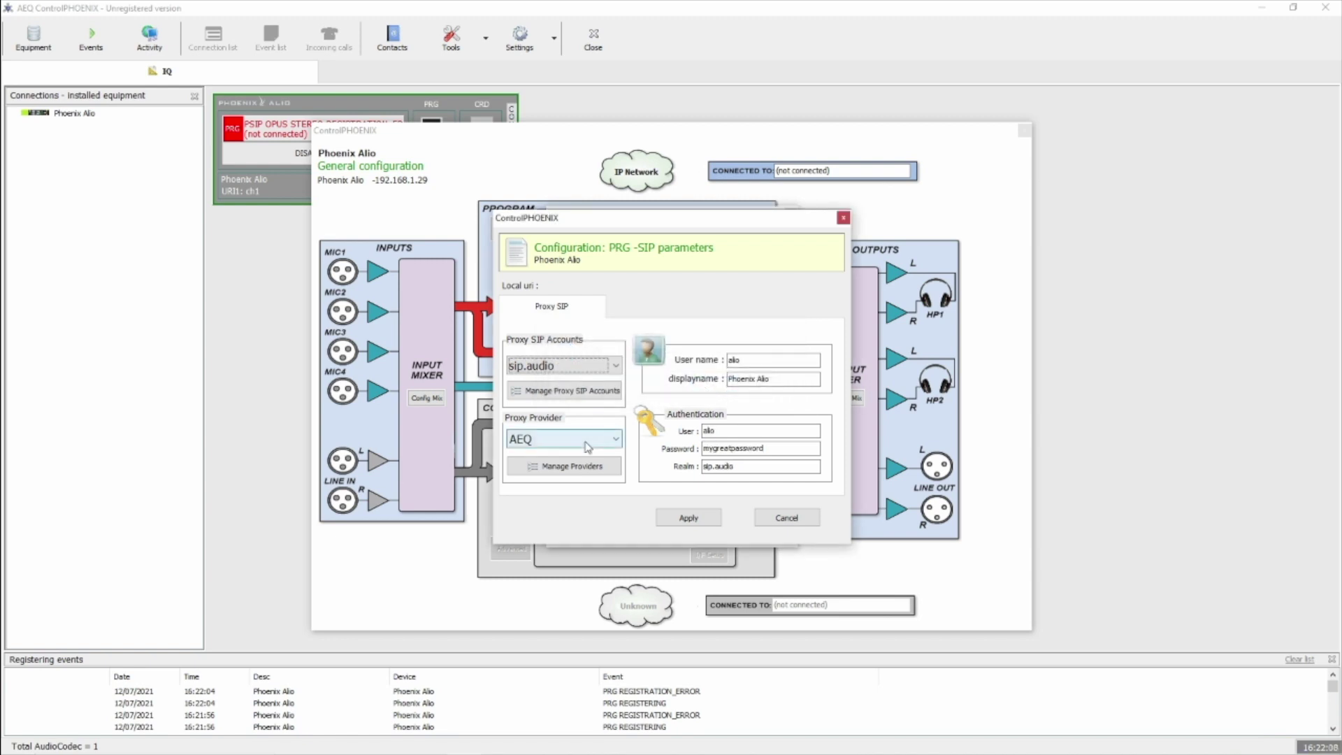
Add proxy provider sip.audio with host proxy.sip.audio and domain sip.audio
{"action": "left_click", "coordinate": [594, 467]}
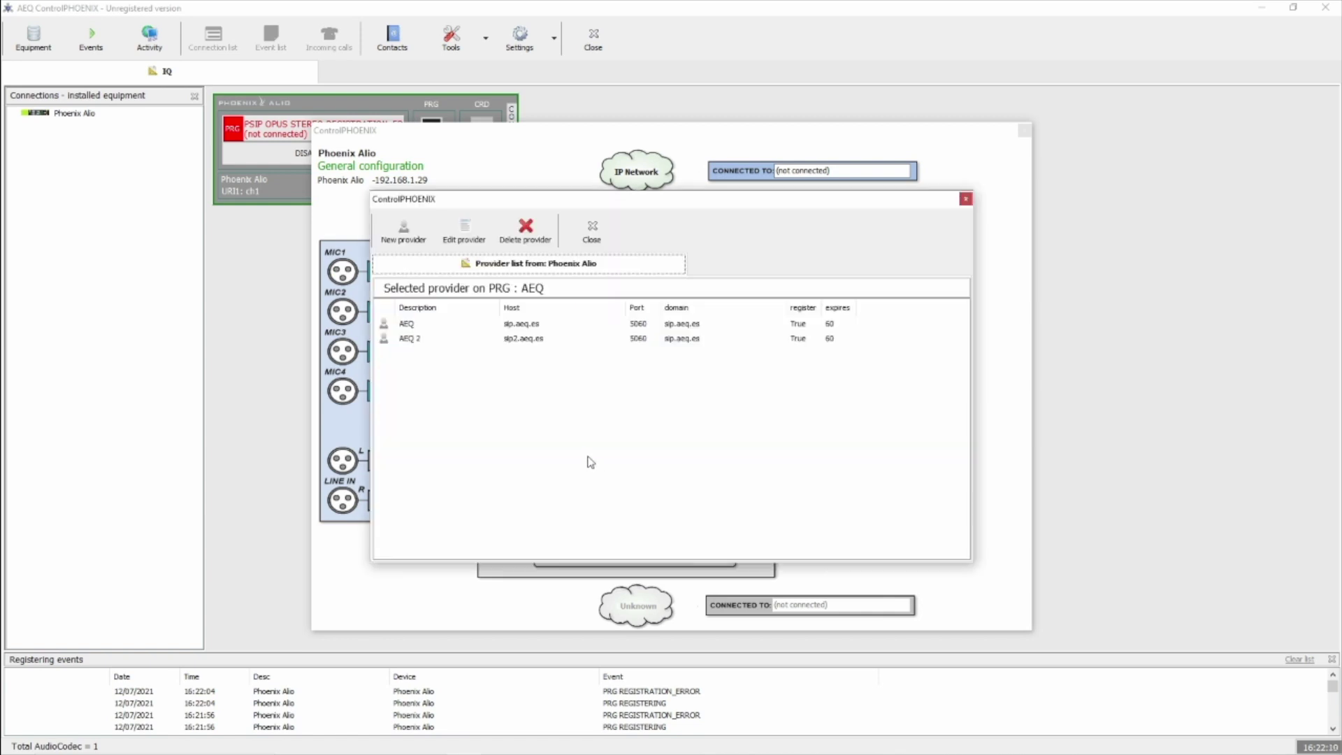
{"action": "left_click", "coordinate": [405, 238]}
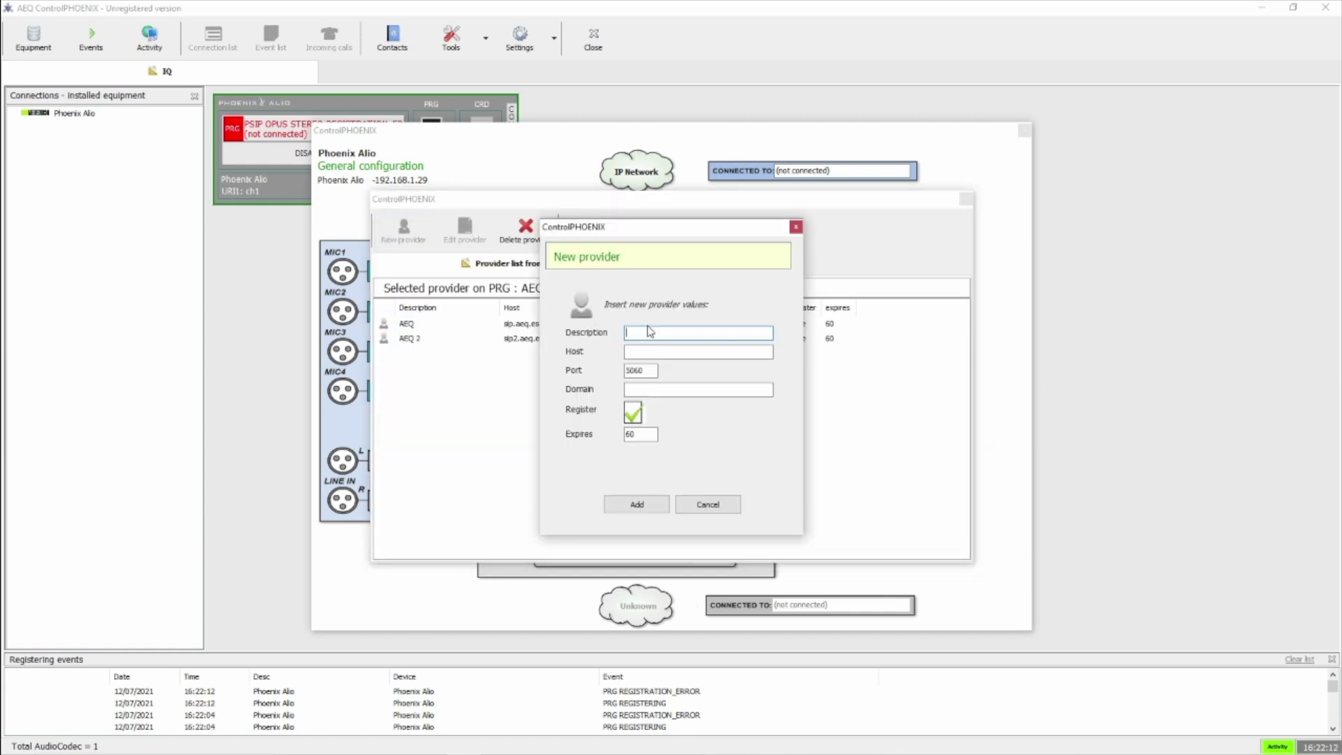
{"action": "type", "text": "sip.audio"}
{"action": "left_click", "coordinate": [698, 352]}
{"action": "type", "text": "proxy.sip.au"}
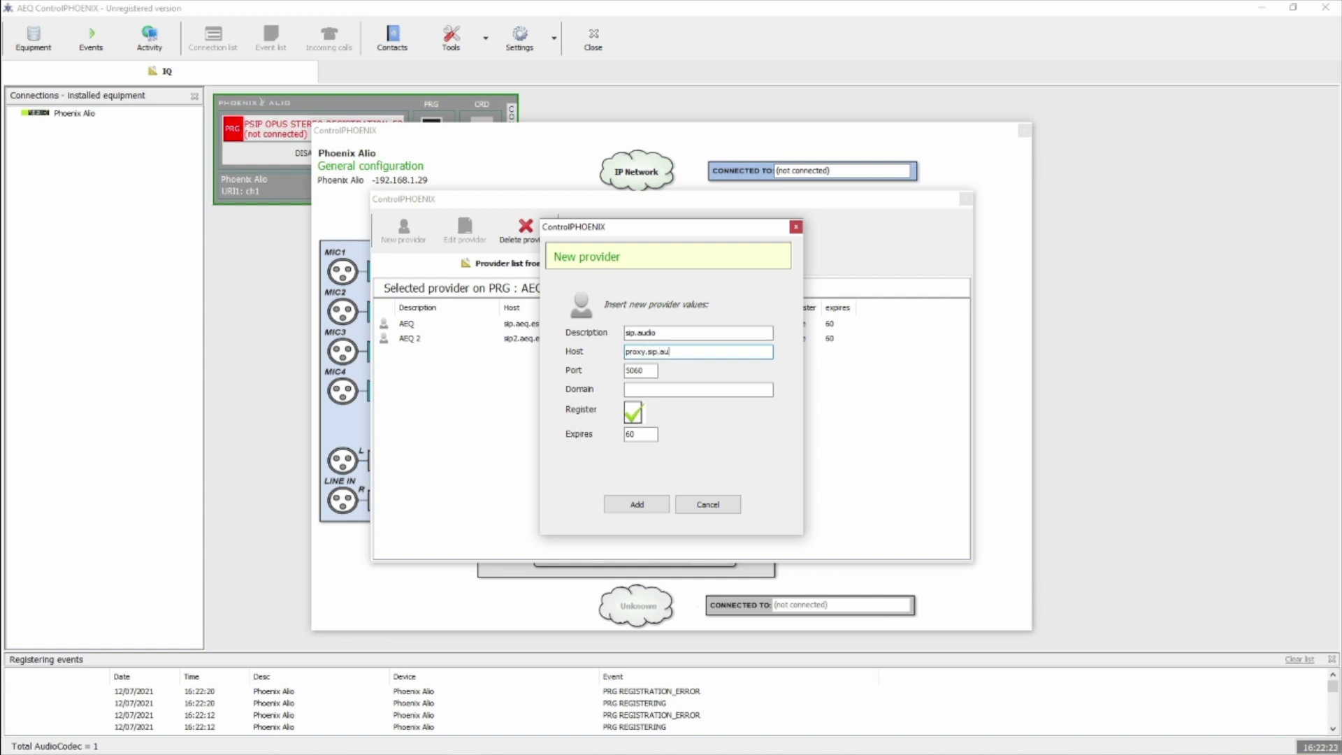
{"action": "type", "text": "dio"}
{"action": "key", "text": "Tab"}
{"action": "key", "text": "Tab"}
{"action": "type", "text": "sip.audio"}
{"action": "left_click", "coordinate": [645, 505]}
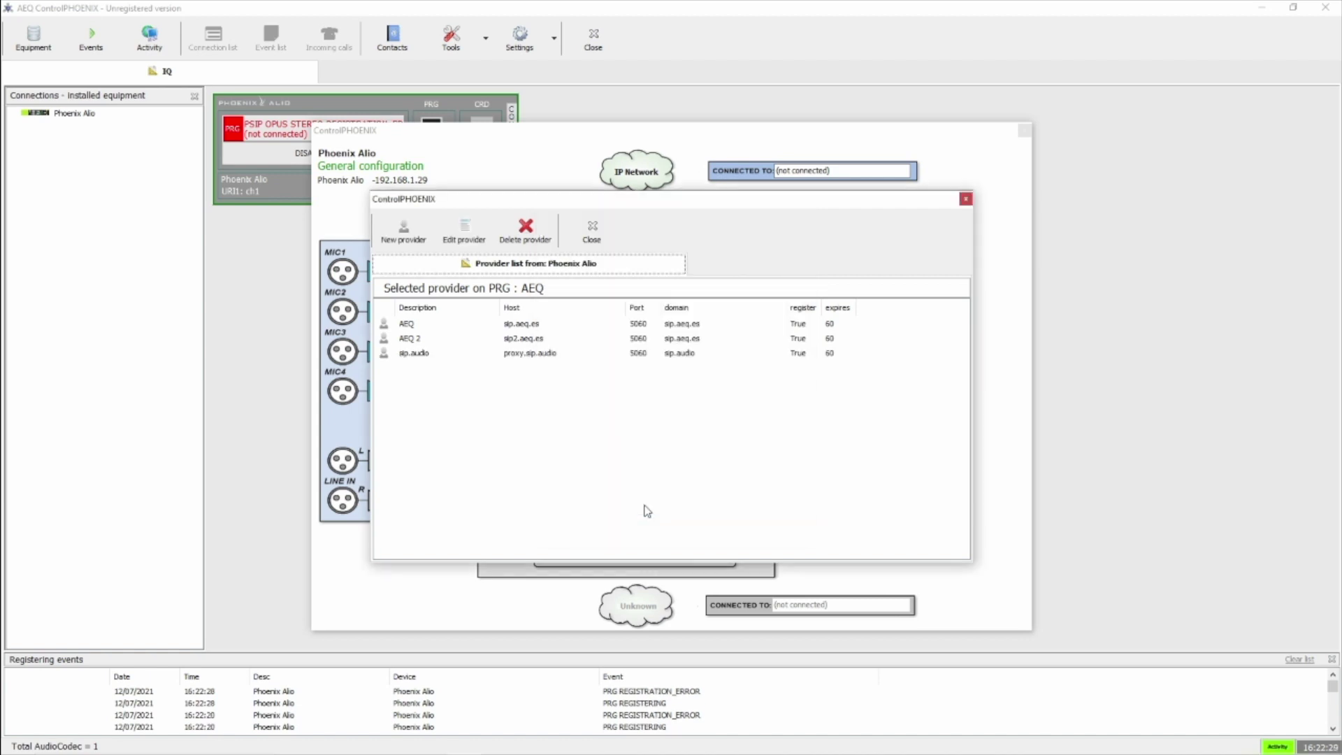
{"action": "left_click", "coordinate": [593, 230]}
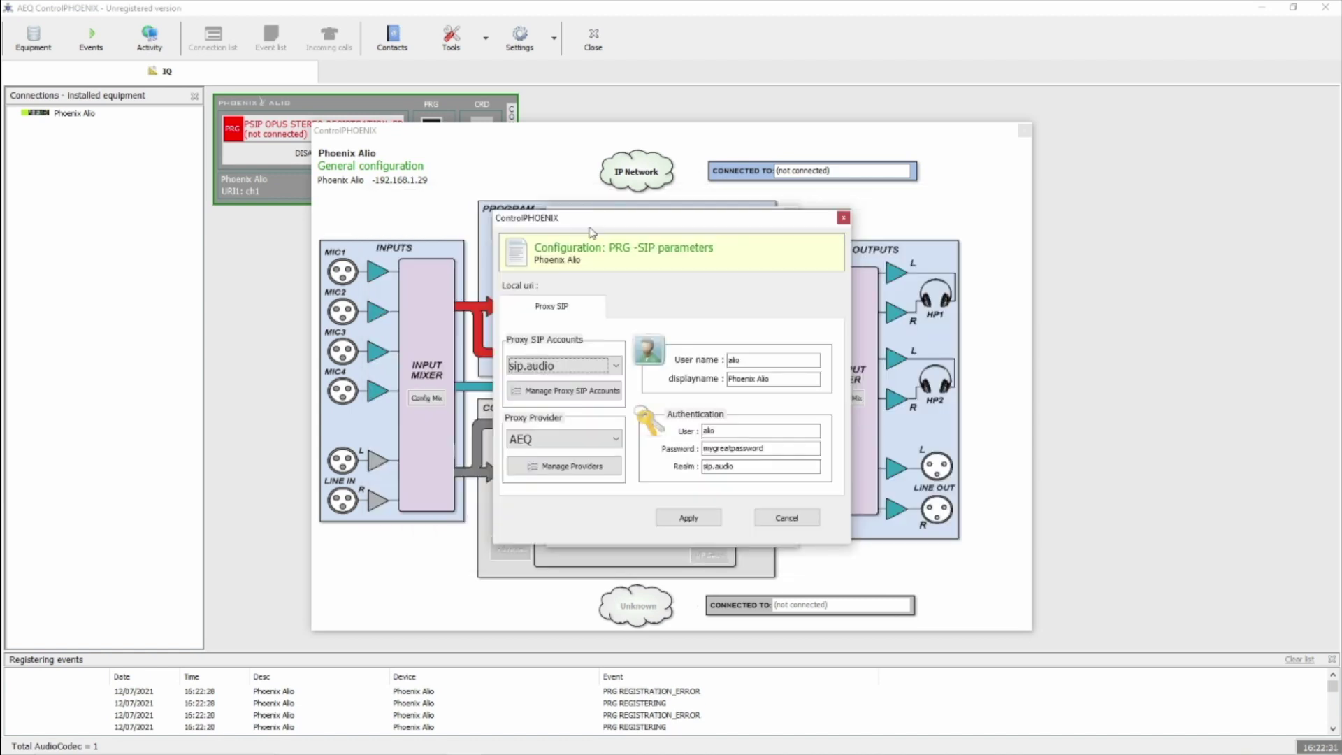
Choose sip.audio as the proxy provider and apply the SIP parameters
{"action": "left_click", "coordinate": [562, 439]}
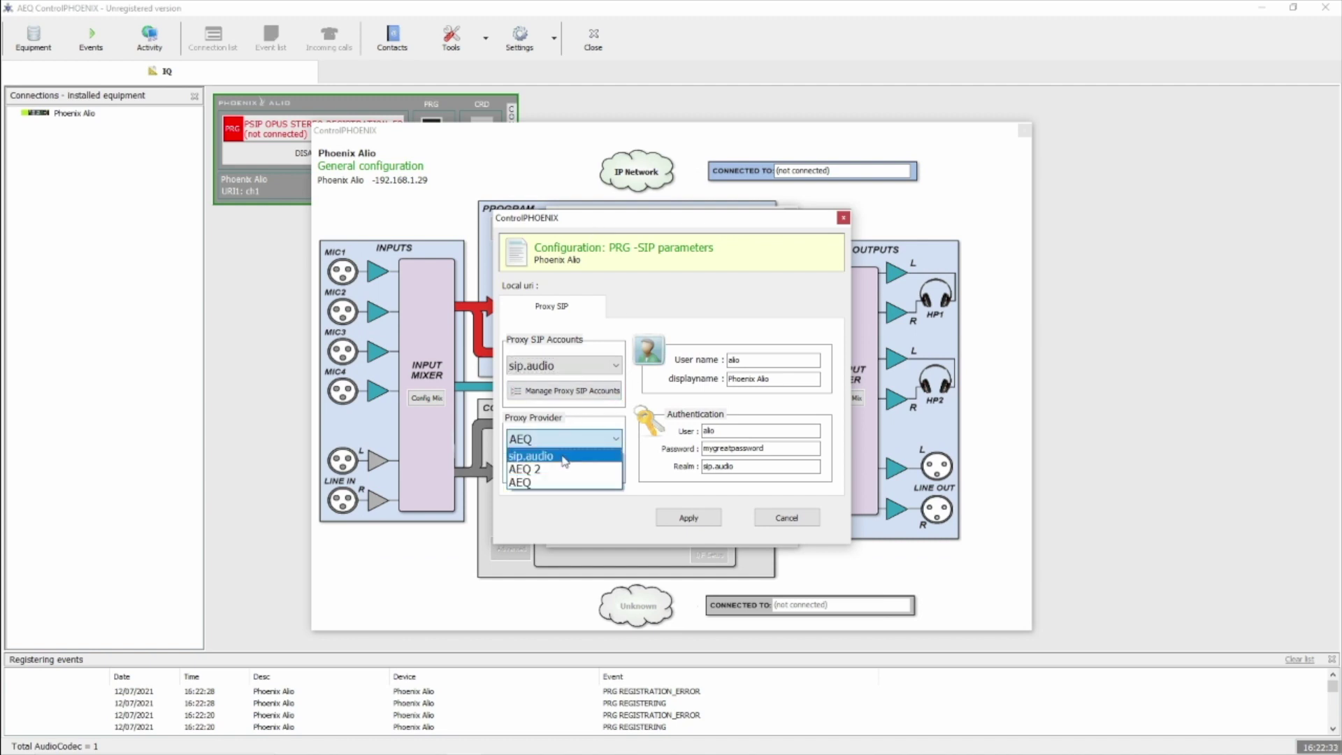
{"action": "left_click", "coordinate": [563, 458]}
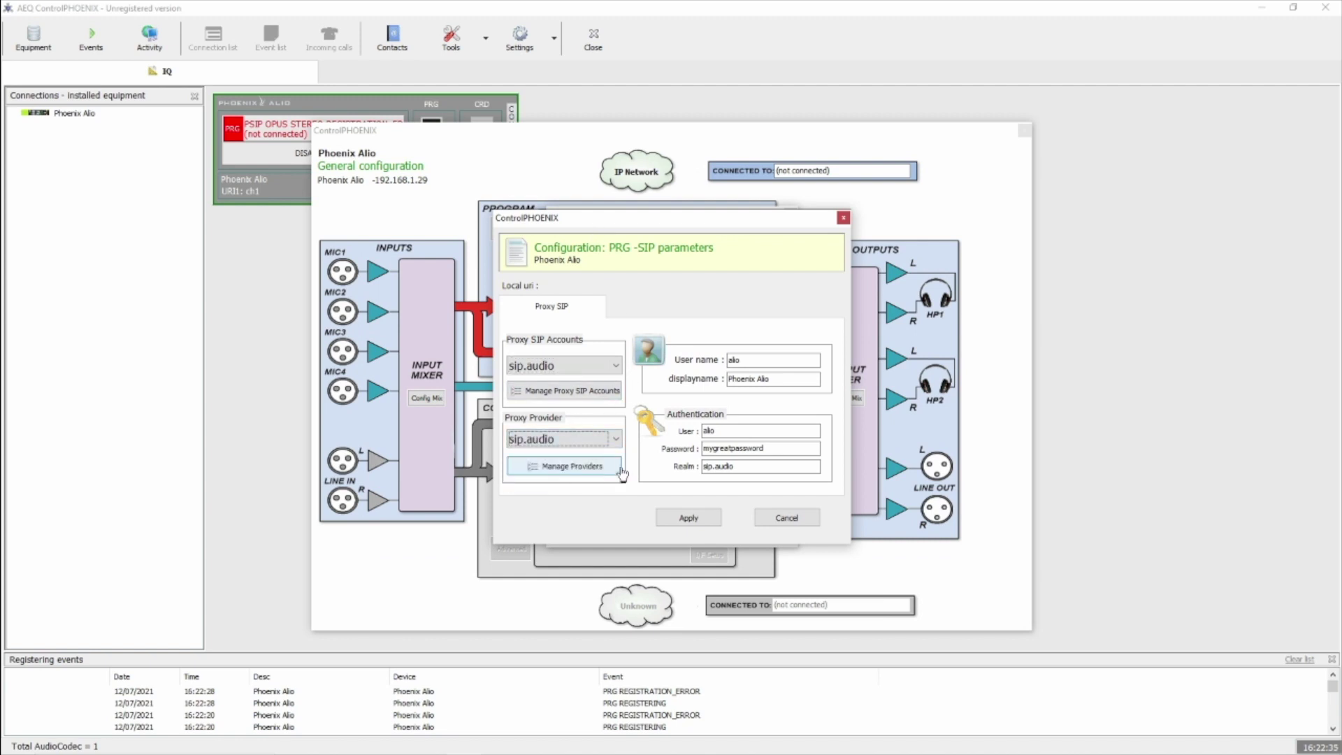
{"action": "left_click", "coordinate": [702, 517]}
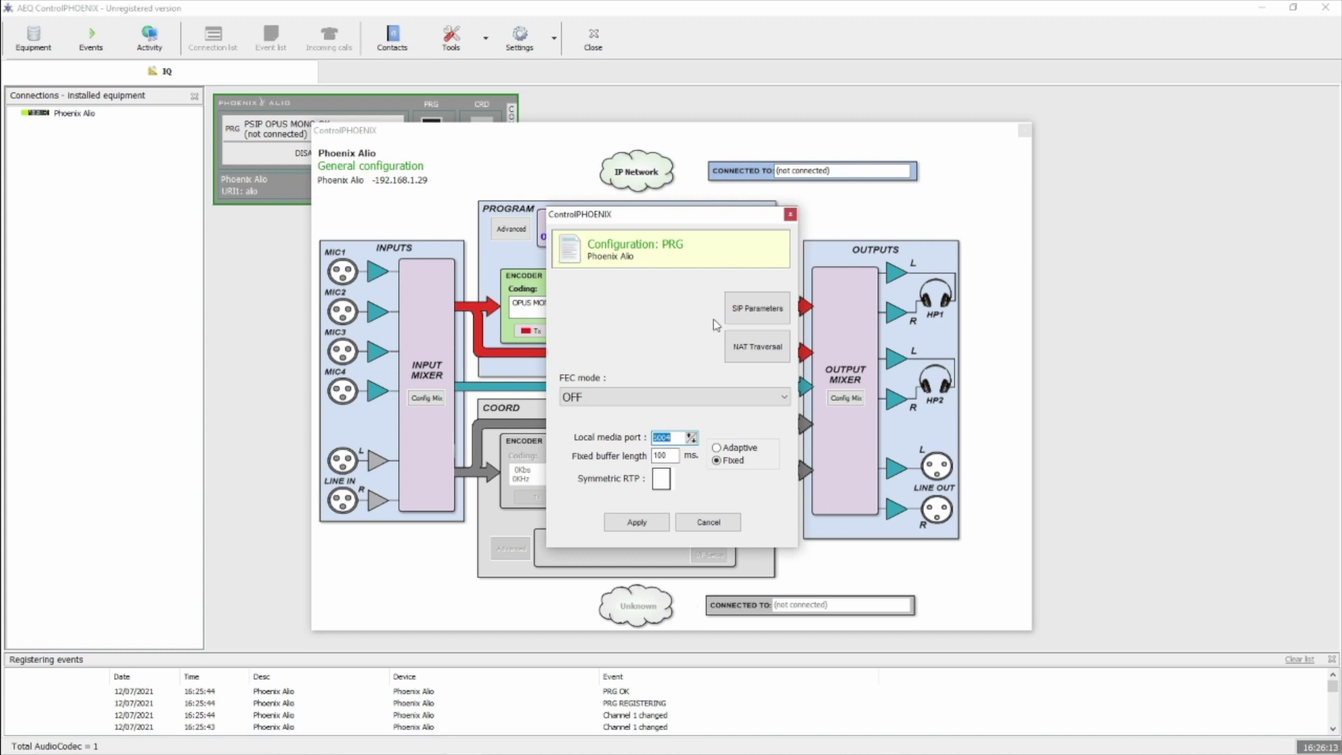
{"action": "left_click", "coordinate": [754, 348]}
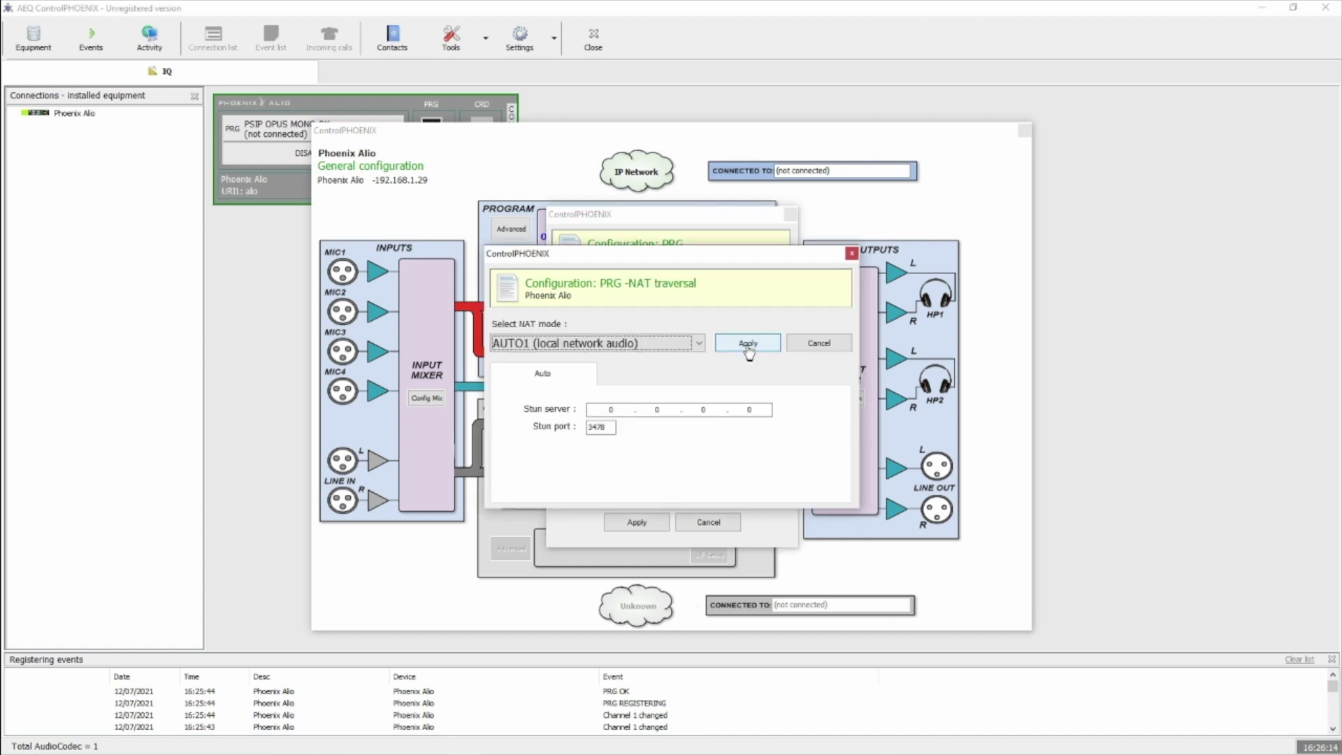
Apply AUTO3 (audio over internet) NAT mode with STUN server 46.37.165.198
{"action": "left_click", "coordinate": [675, 343]}
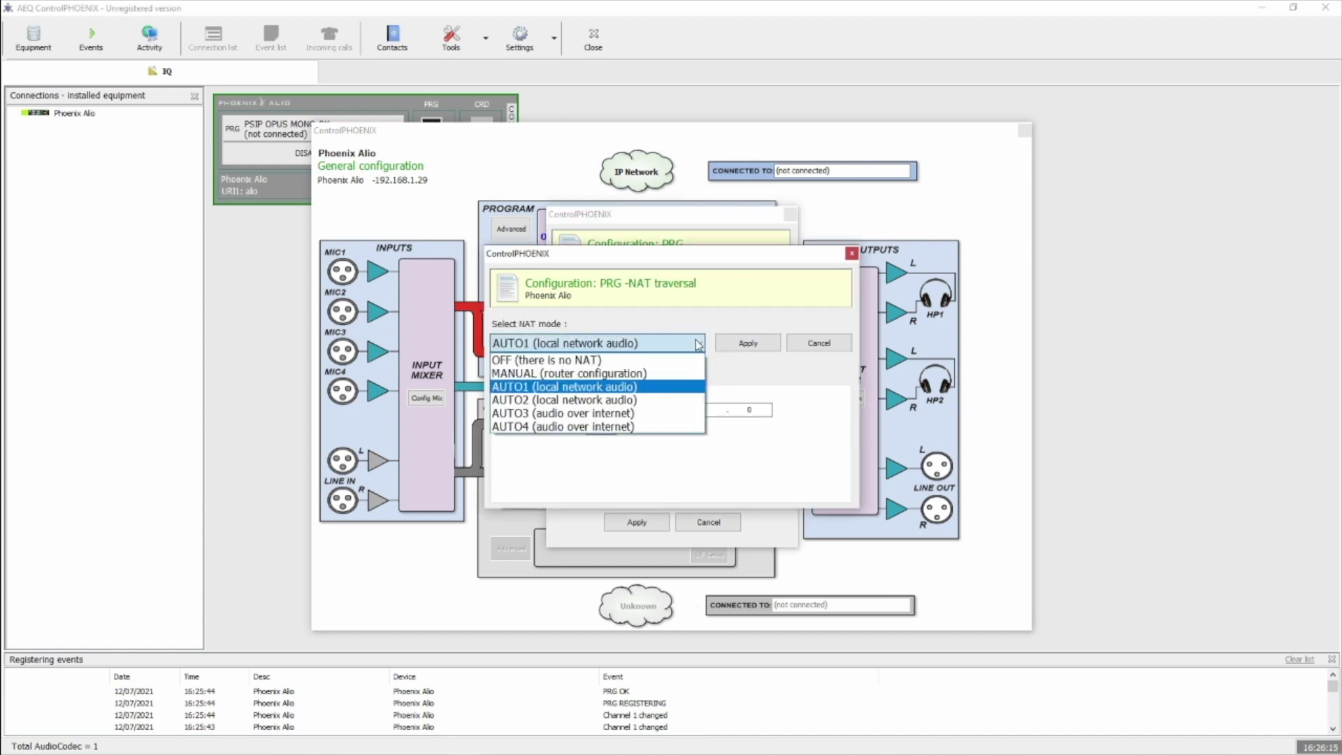
{"action": "left_click", "coordinate": [655, 414]}
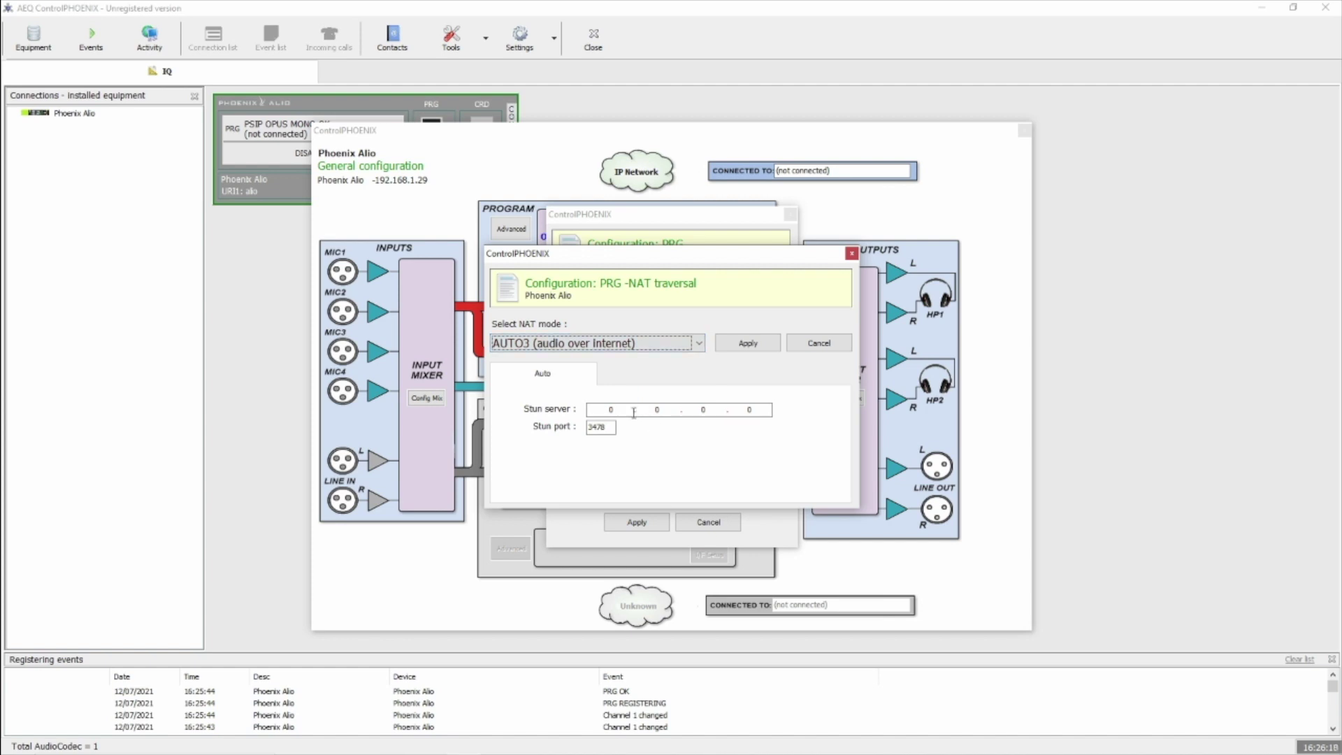
{"action": "left_click", "coordinate": [602, 409]}
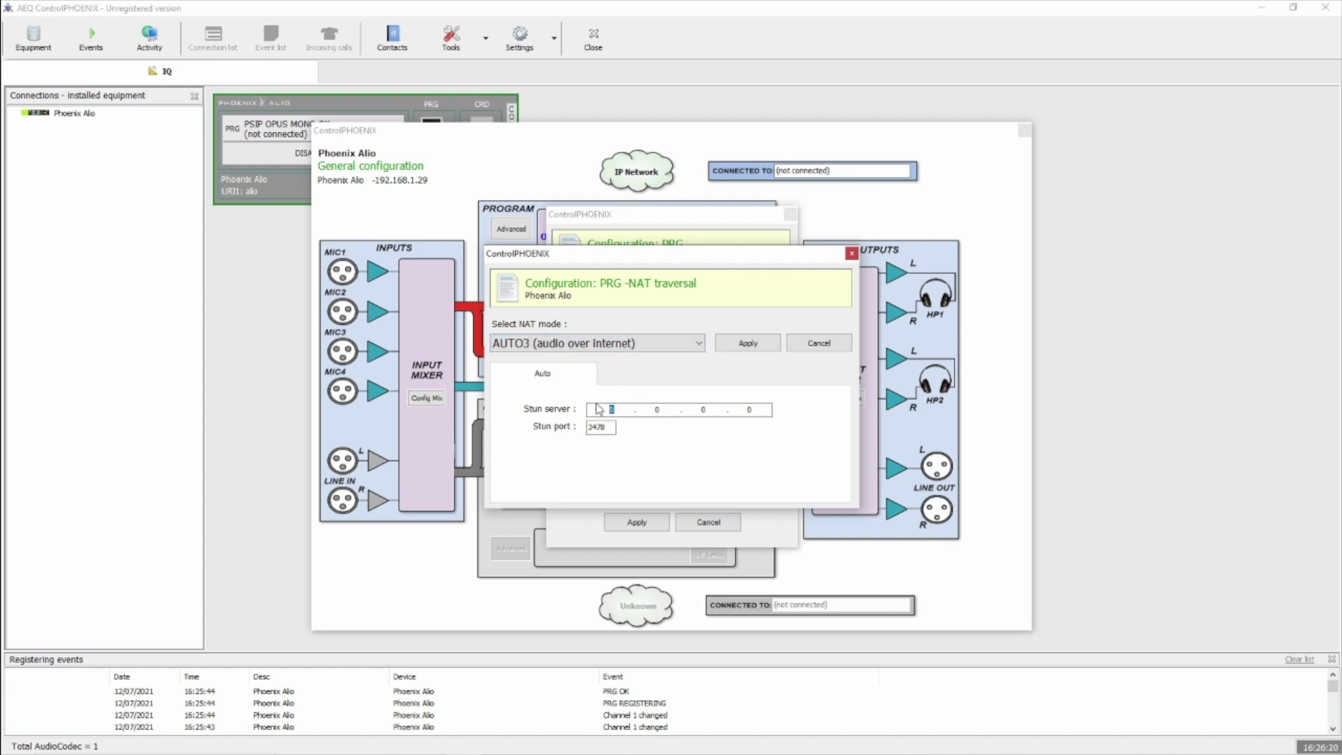
{"action": "type", "text": "46"}
{"action": "type", "text": "37.165.198"}
{"action": "left_click", "coordinate": [734, 343]}
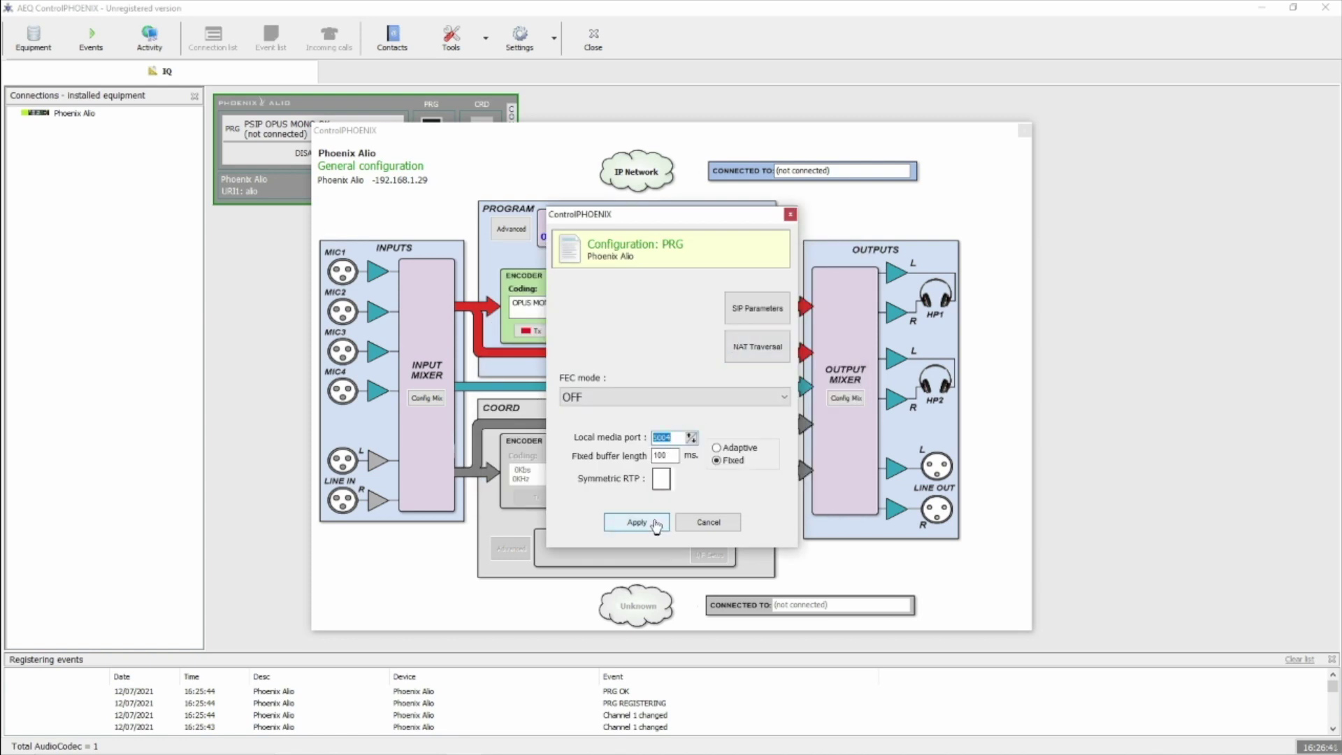
Apply the PRG configuration and enable 'Apply audio profile to incoming calls' in Advanced settings
{"action": "left_click", "coordinate": [650, 521]}
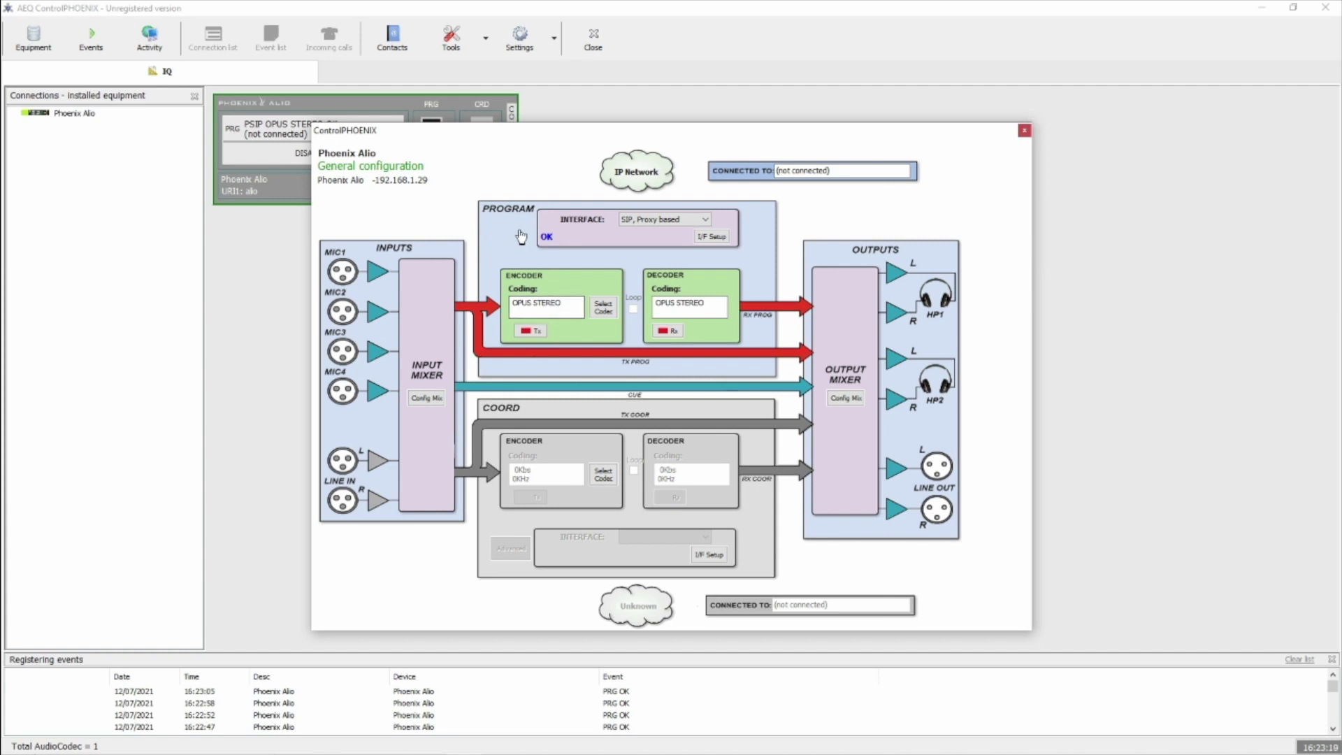
{"action": "left_click", "coordinate": [511, 229]}
{"action": "left_click", "coordinate": [562, 474]}
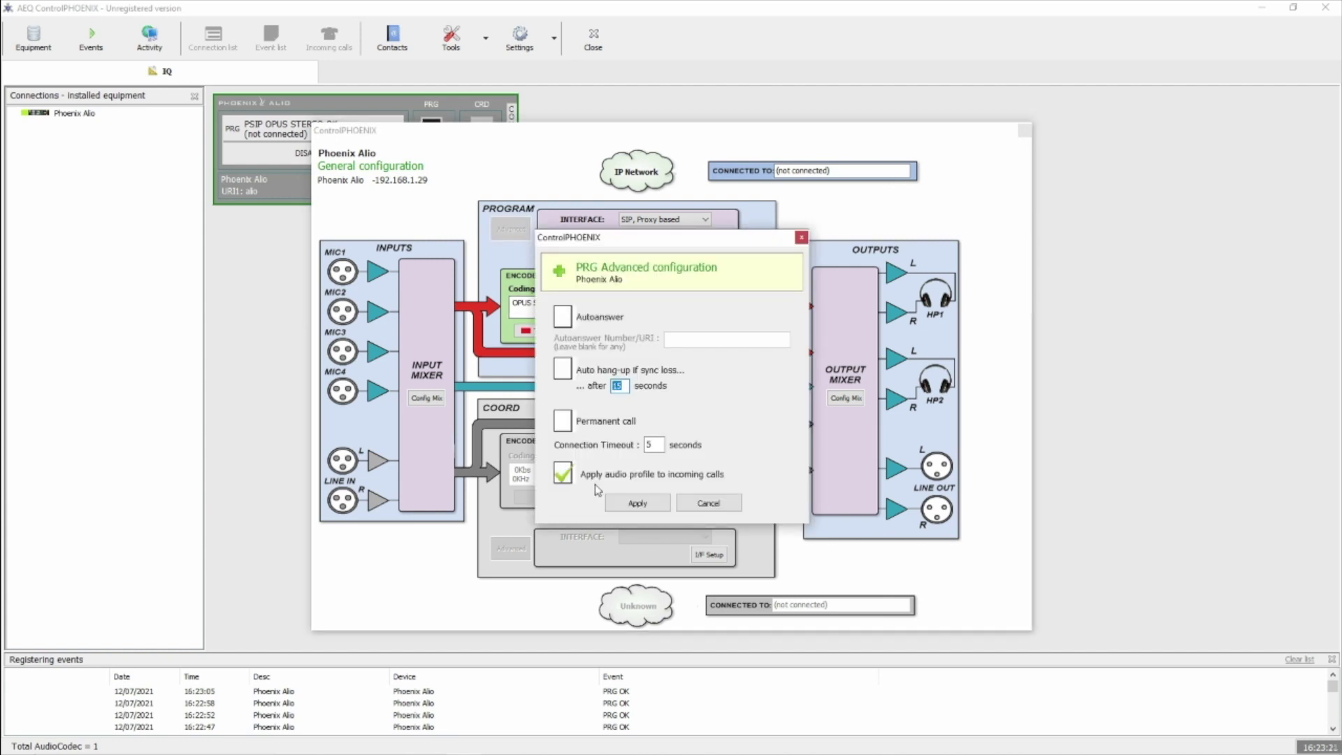
{"action": "left_click", "coordinate": [655, 505]}
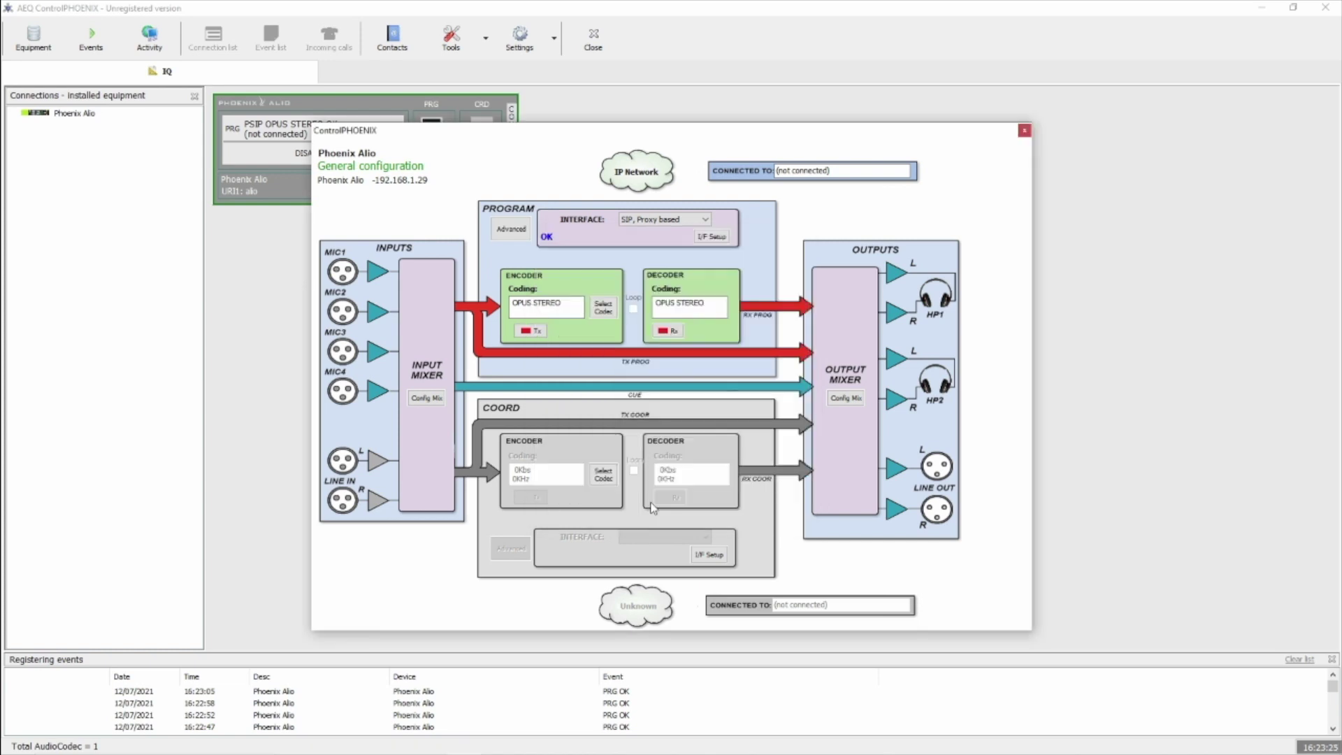
Change the program codec to OPUS MONO and close the general configuration
{"action": "left_click", "coordinate": [604, 308]}
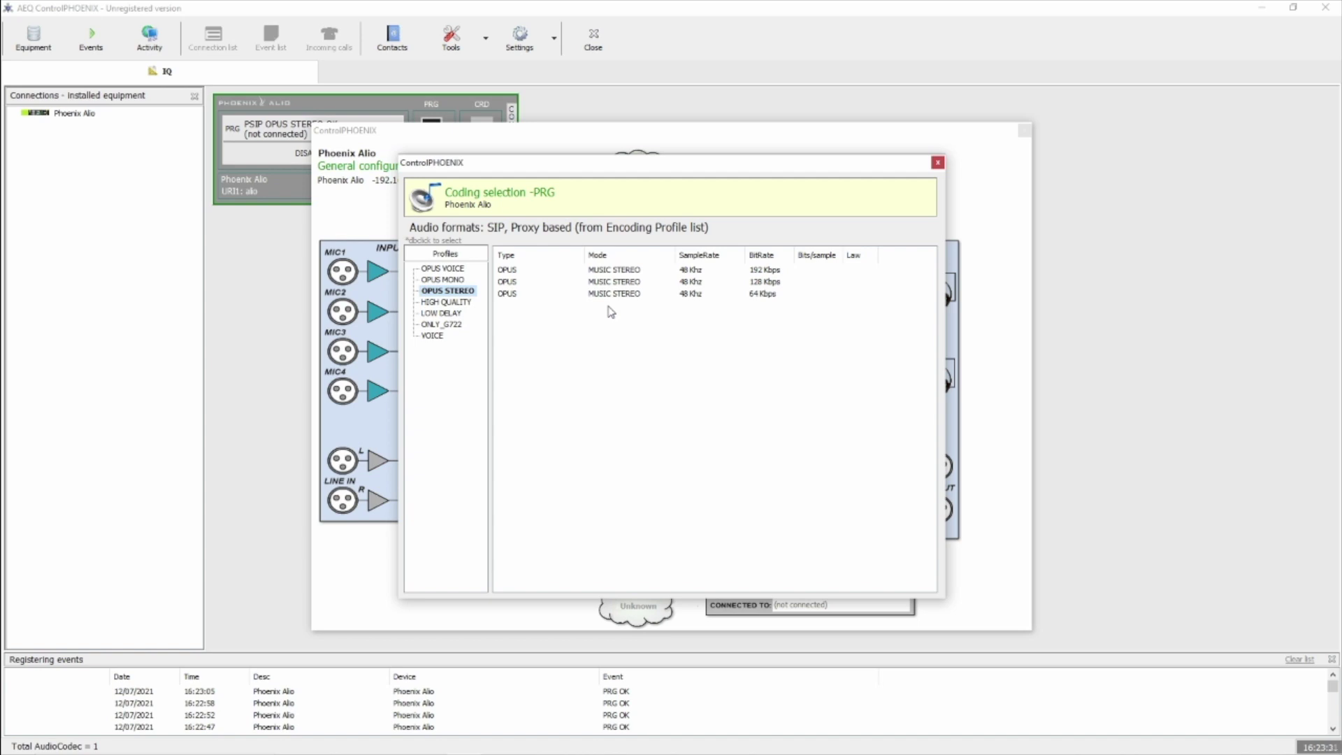
{"action": "left_click", "coordinate": [448, 281]}
{"action": "double_click", "coordinate": [448, 280]}
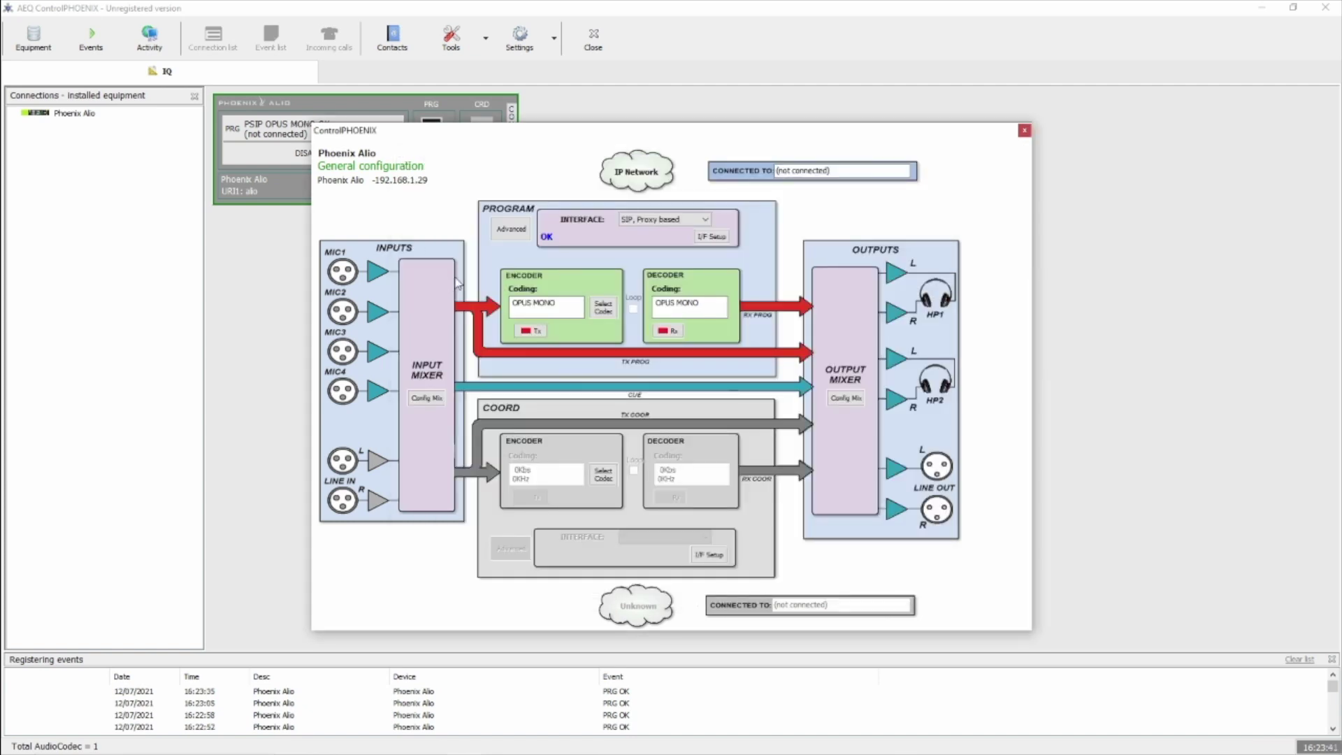
{"action": "left_click", "coordinate": [1025, 131]}
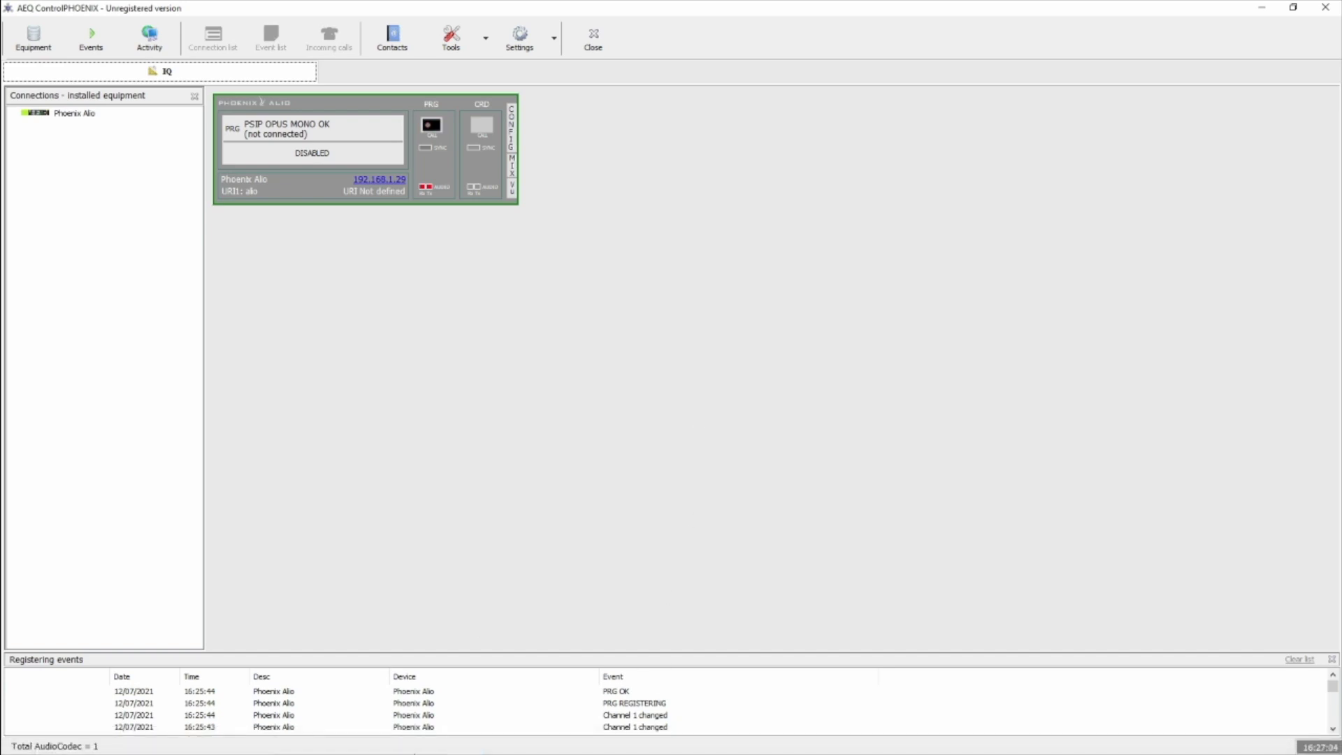
{"action": "left_click", "coordinate": [429, 741]}
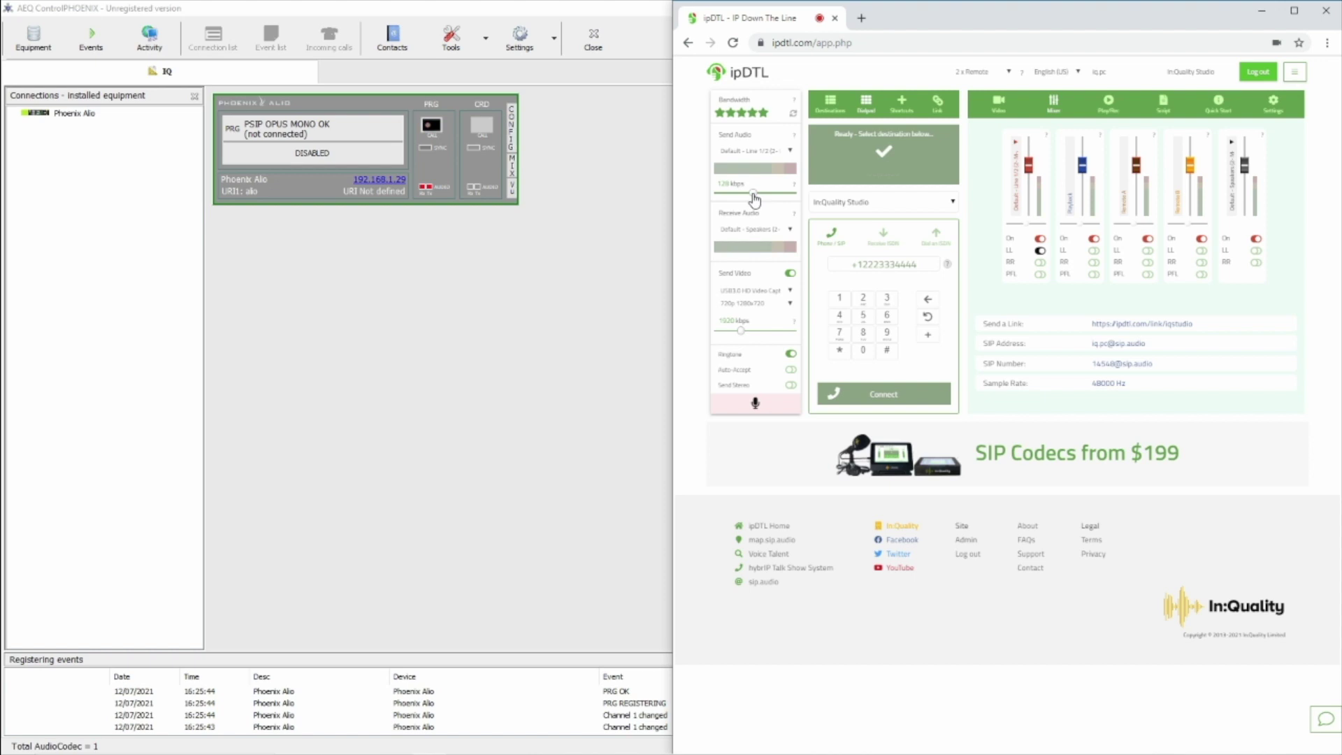
{"action": "left_click_drag", "start_coordinate": [754, 199], "coordinate": [736, 201]}
{"action": "left_click", "coordinate": [869, 263]}
{"action": "left_click", "coordinate": [910, 401]}
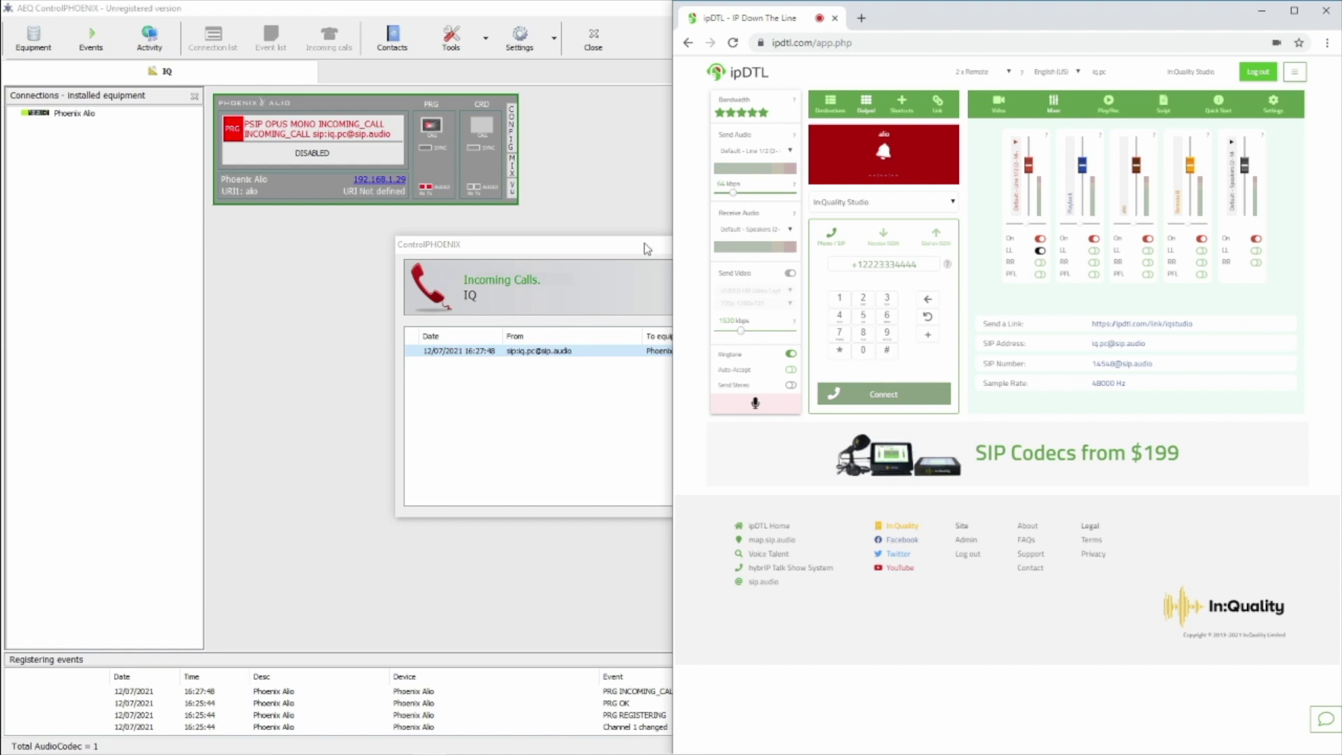
Accept the incoming ipDTL call in ControlPHOENIX and return to ipDTL
{"action": "left_click_drag", "start_coordinate": [644, 252], "coordinate": [312, 275]}
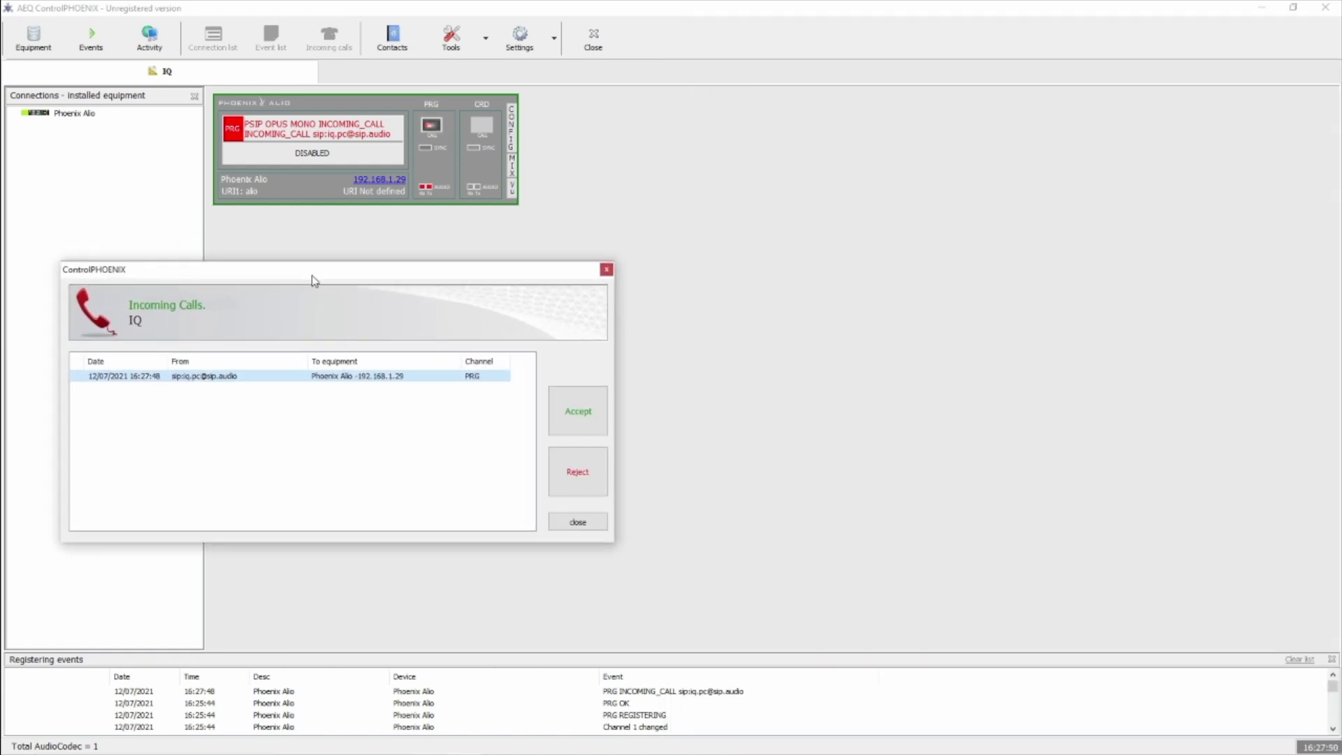
{"action": "left_click", "coordinate": [559, 411]}
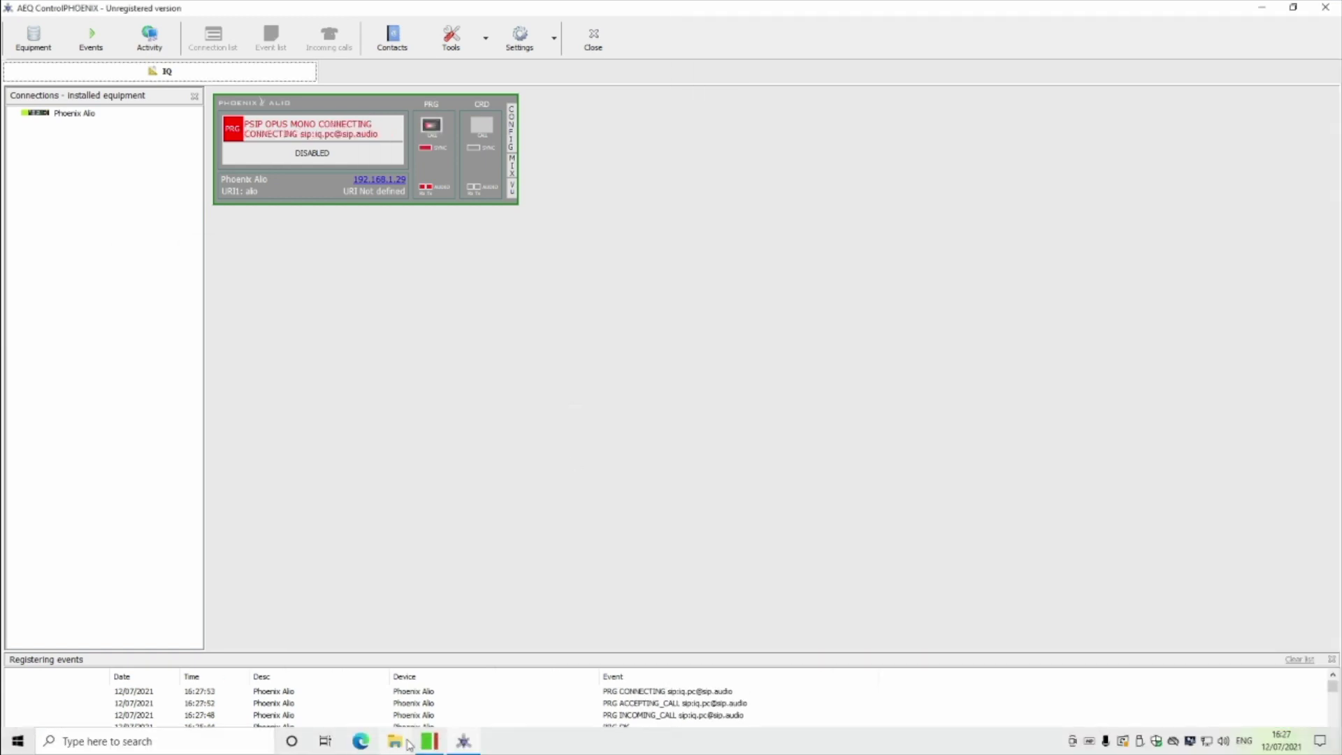
{"action": "left_click", "coordinate": [429, 745]}
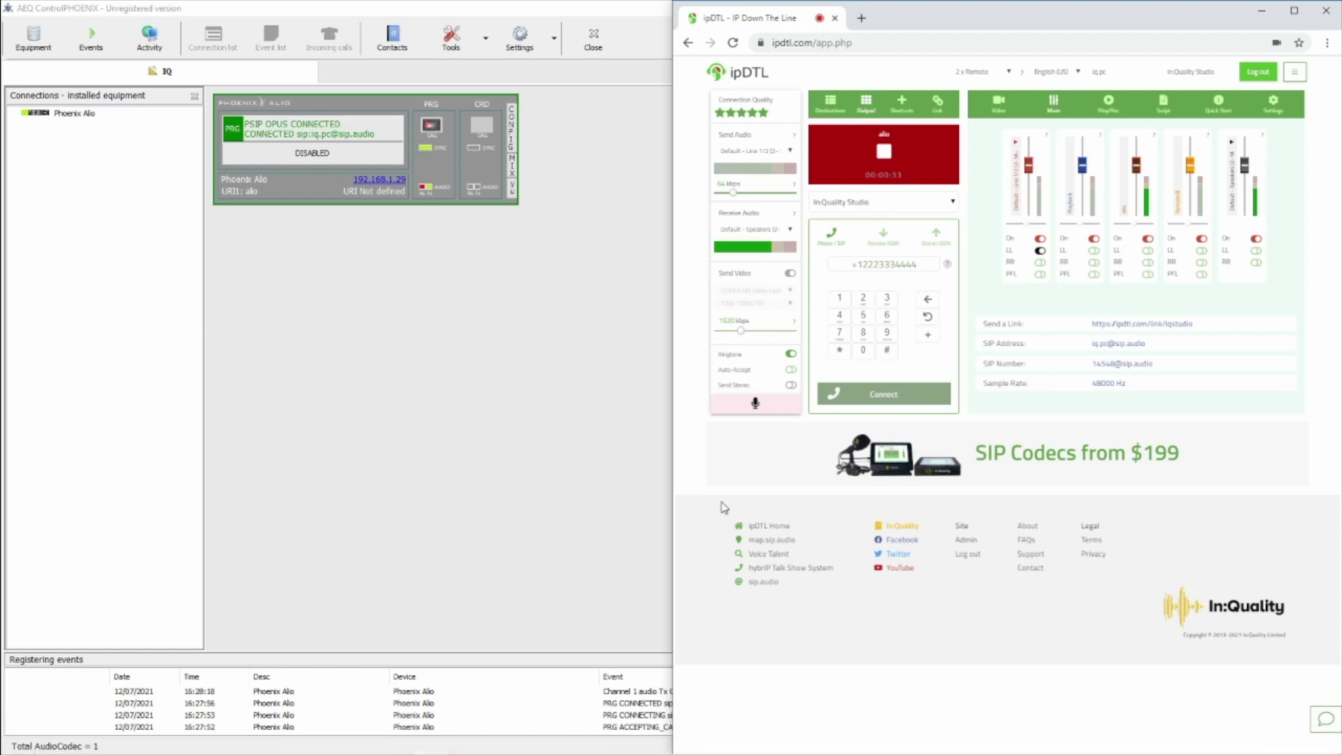